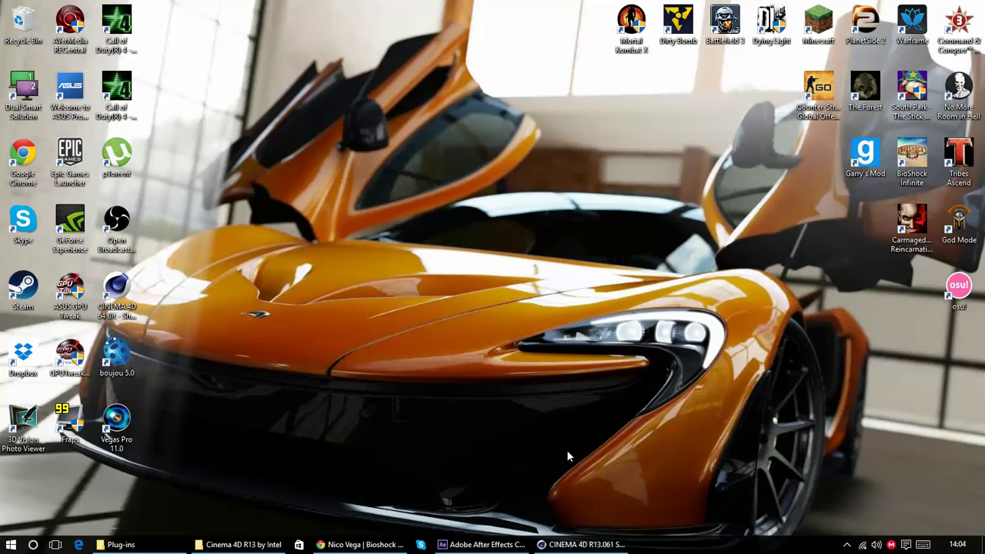
Step: Bring up After Effects and close the program
{"action": "left_click", "coordinate": [485, 544]}
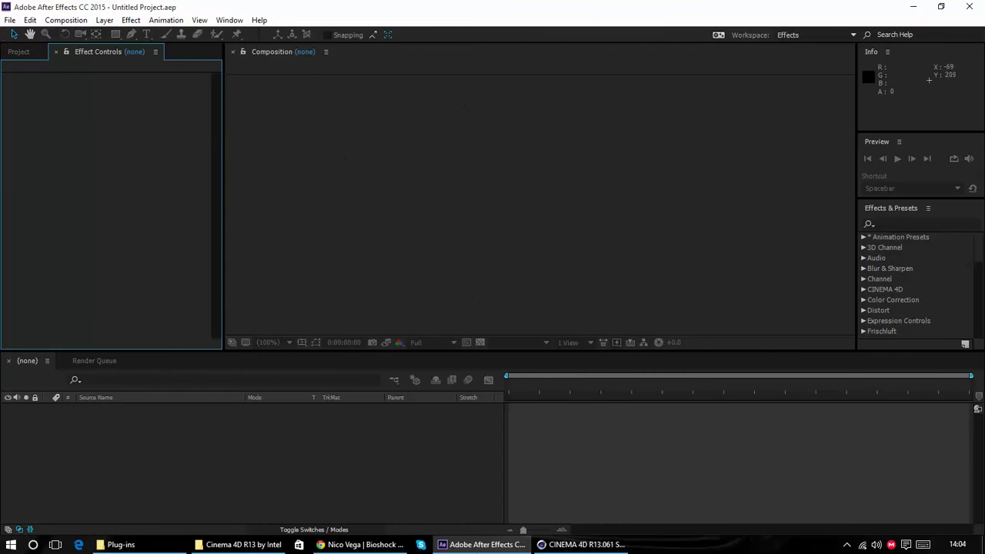
{"action": "left_click", "coordinate": [462, 544]}
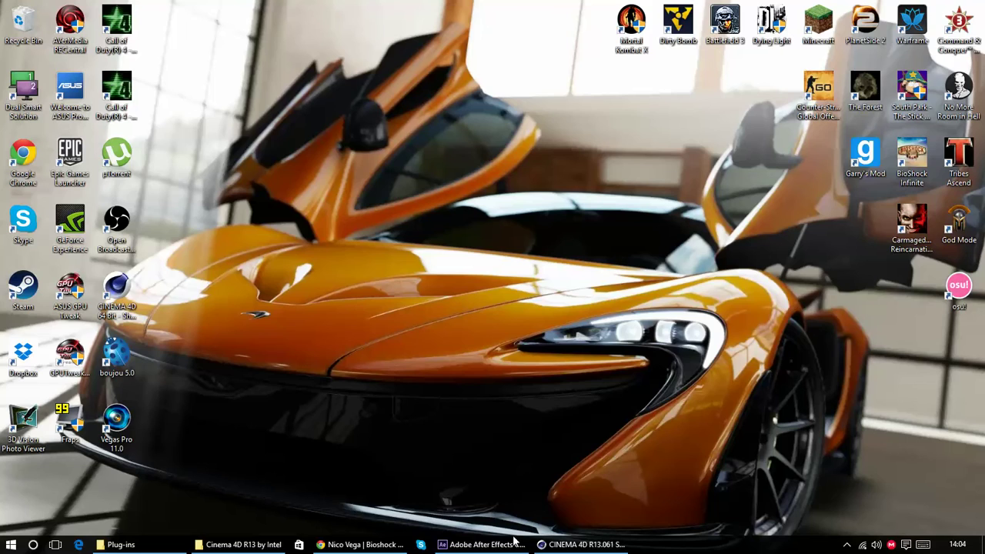
{"action": "left_click", "coordinate": [484, 544]}
{"action": "left_click", "coordinate": [974, 8]}
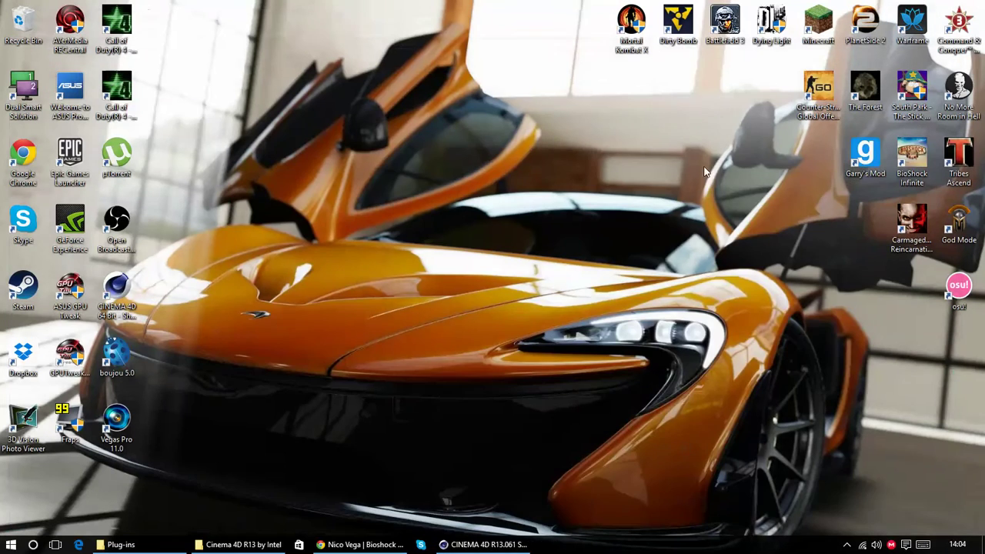
Step: Bring up the Cinema 4D R13 by Intel folder in Documents and open its Exchange Plugins folder
{"action": "left_click", "coordinate": [242, 544]}
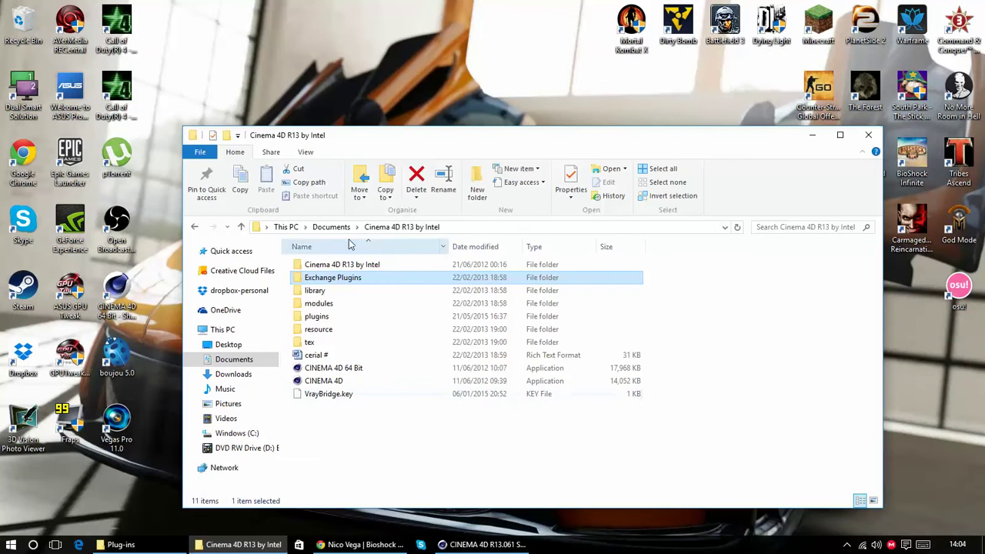
{"action": "left_click_drag", "start_coordinate": [487, 139], "coordinate": [431, 91]}
{"action": "mouse_move", "coordinate": [312, 420]}
{"action": "left_mouse_down"}
{"action": "mouse_move", "coordinate": [299, 220]}
{"action": "mouse_move", "coordinate": [310, 429]}
{"action": "mouse_move", "coordinate": [292, 198]}
{"action": "mouse_move", "coordinate": [310, 413]}
{"action": "left_mouse_up"}
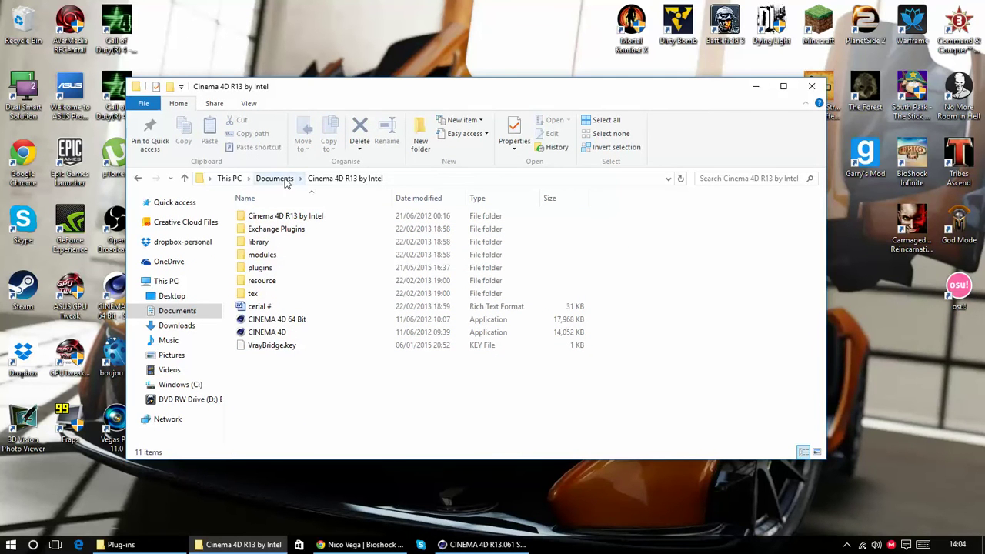
{"action": "mouse_move", "coordinate": [329, 391]}
{"action": "left_mouse_down"}
{"action": "mouse_move", "coordinate": [323, 284]}
{"action": "mouse_move", "coordinate": [309, 245]}
{"action": "mouse_move", "coordinate": [312, 384]}
{"action": "left_mouse_up"}
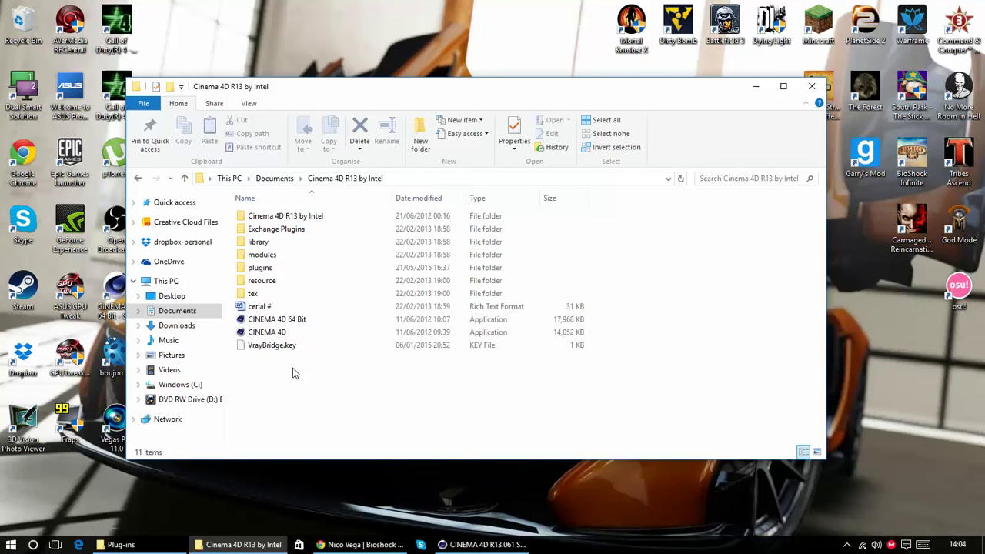
{"action": "mouse_move", "coordinate": [308, 397]}
{"action": "left_mouse_down"}
{"action": "mouse_move", "coordinate": [305, 198]}
{"action": "mouse_move", "coordinate": [308, 385]}
{"action": "left_mouse_up"}
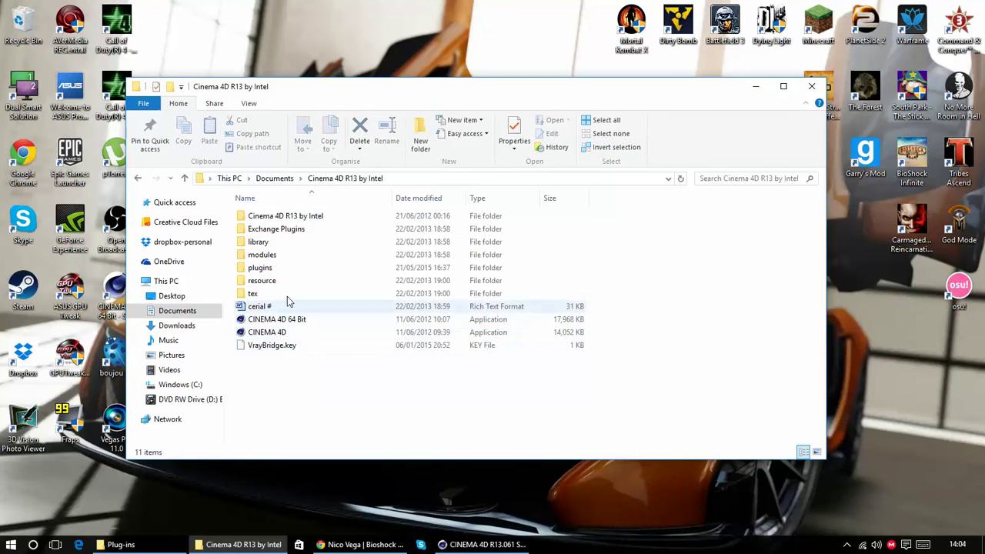
{"action": "double_click", "coordinate": [277, 229]}
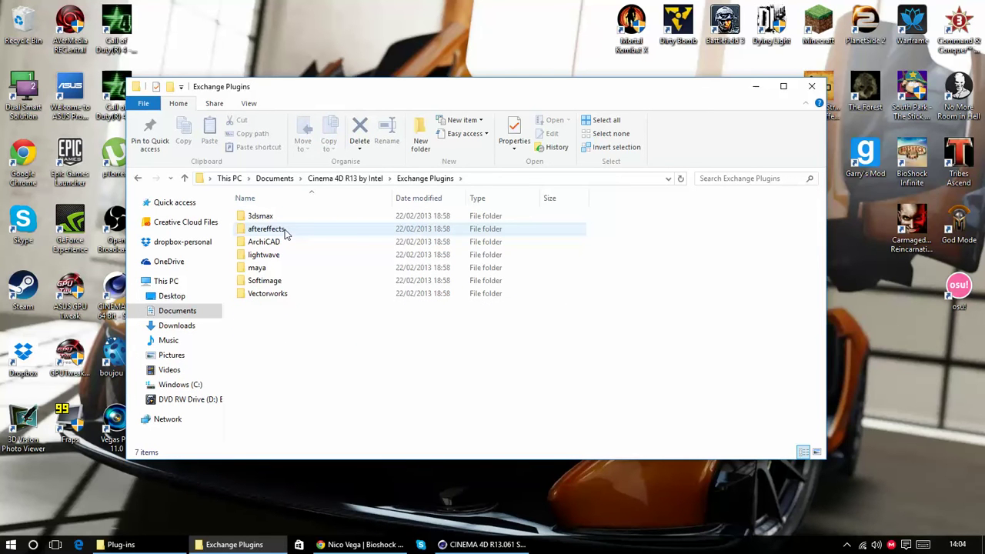
{"action": "mouse_move", "coordinate": [278, 355]}
{"action": "left_mouse_down"}
{"action": "mouse_move", "coordinate": [279, 208]}
{"action": "mouse_move", "coordinate": [279, 358]}
{"action": "left_mouse_up"}
{"action": "double_click", "coordinate": [290, 268]}
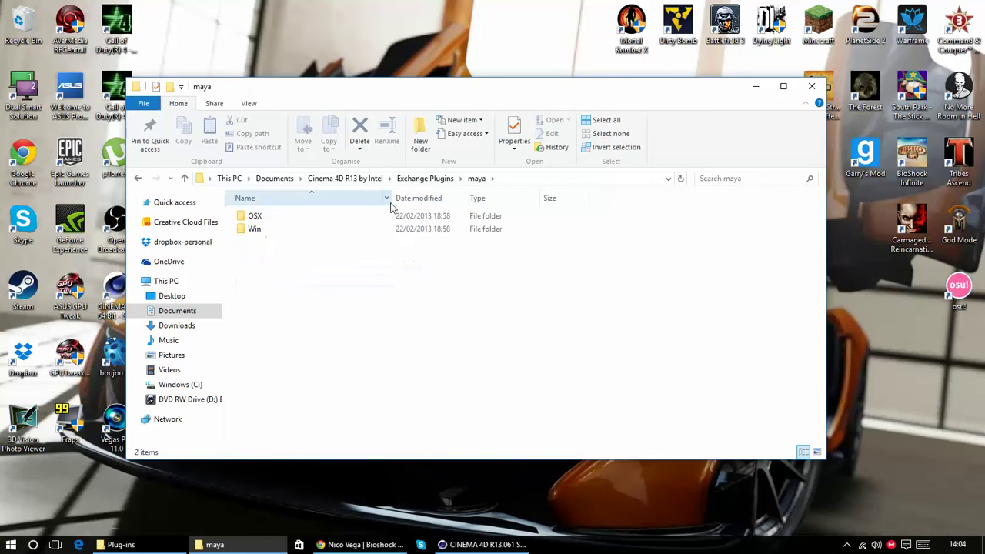
{"action": "left_click", "coordinate": [437, 181]}
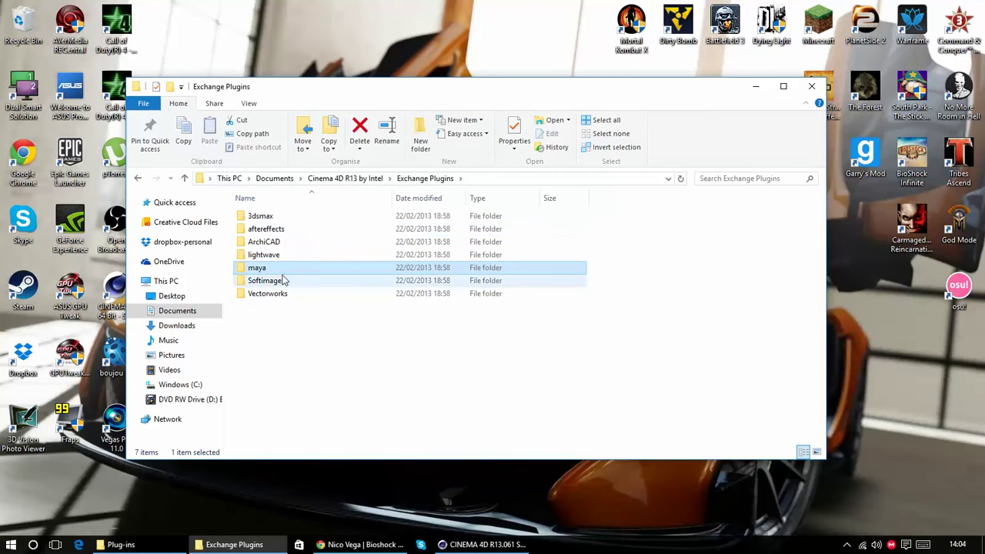
Step: Open the CS5-CS5.5 folder of the Windows importer inside the aftereffects folder
{"action": "double_click", "coordinate": [308, 231]}
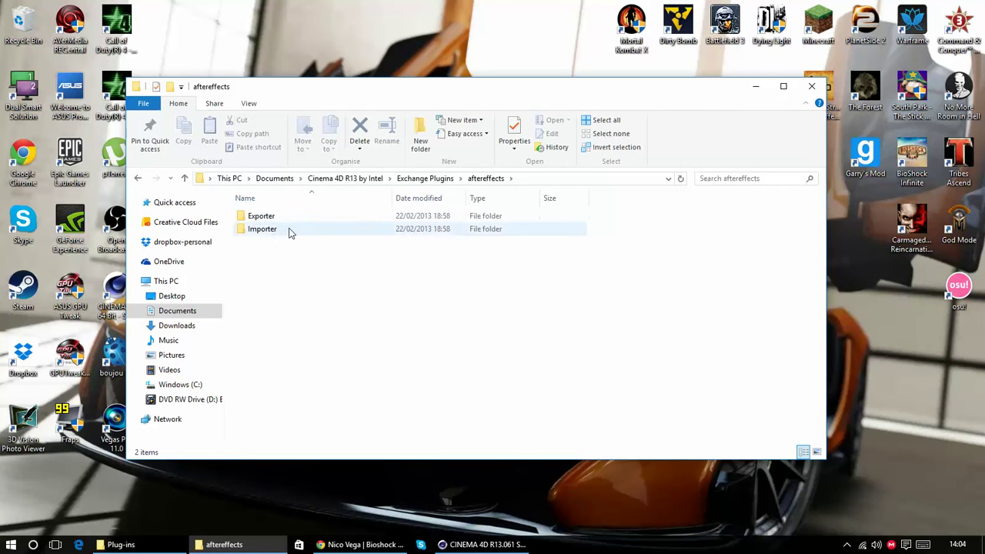
{"action": "double_click", "coordinate": [290, 230]}
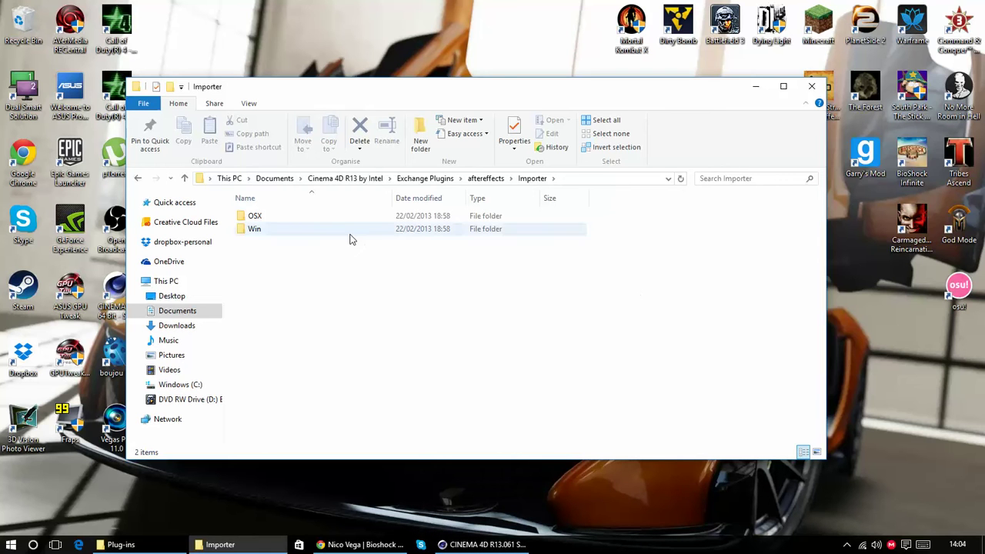
{"action": "double_click", "coordinate": [281, 233]}
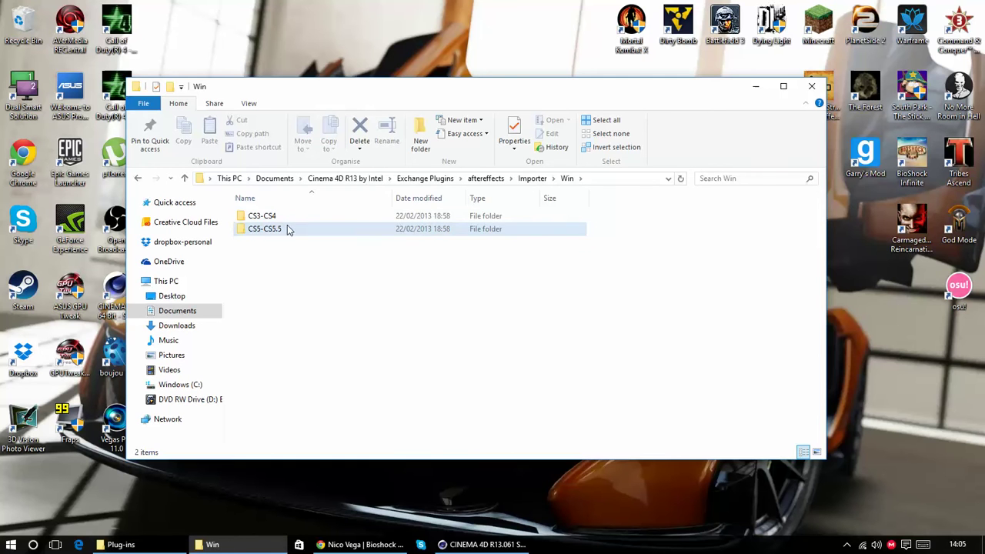
{"action": "double_click", "coordinate": [285, 229]}
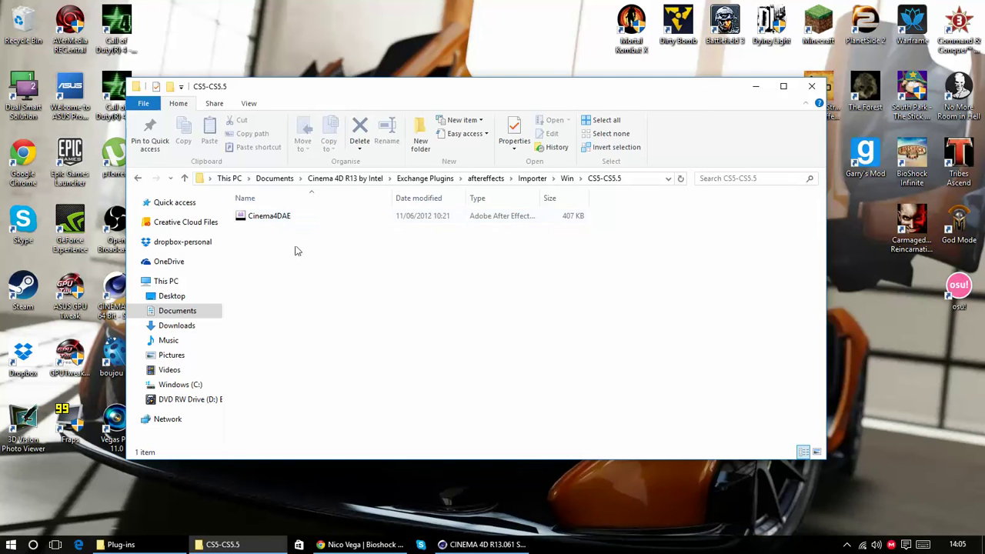
Step: Copy the Cinema4DAE plug-in file from the CS5-CS5.5 folder
{"action": "mouse_move", "coordinate": [291, 274]}
{"action": "left_mouse_down"}
{"action": "mouse_move", "coordinate": [281, 209]}
{"action": "mouse_move", "coordinate": [305, 272]}
{"action": "left_mouse_up"}
{"action": "left_click", "coordinate": [304, 219]}
{"action": "right_click", "coordinate": [300, 217]}
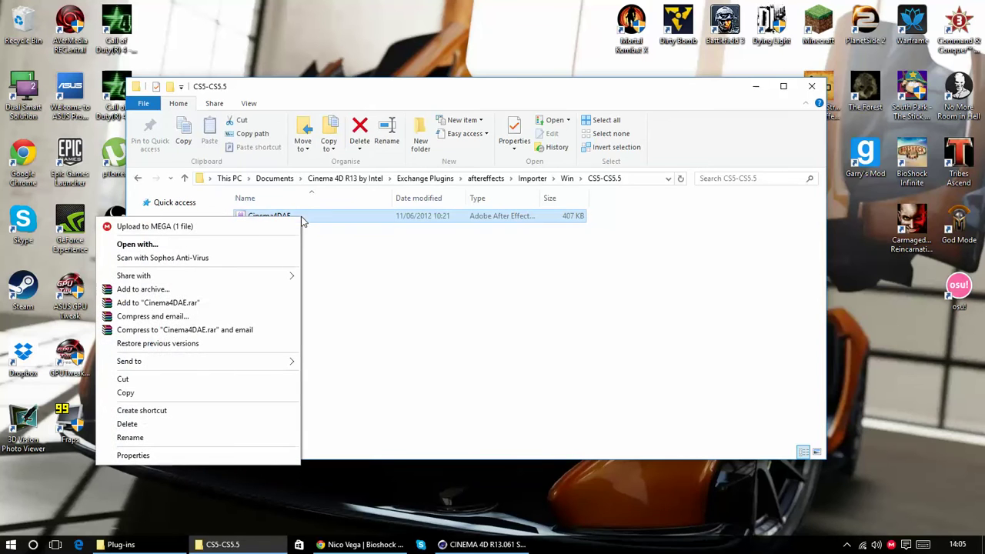
{"action": "left_click", "coordinate": [173, 392]}
Step: Browse from This PC to the Plug-ins folder in Support Files of Adobe After Effects CC 2015, under Program Files on drive C
{"action": "left_click", "coordinate": [171, 545]}
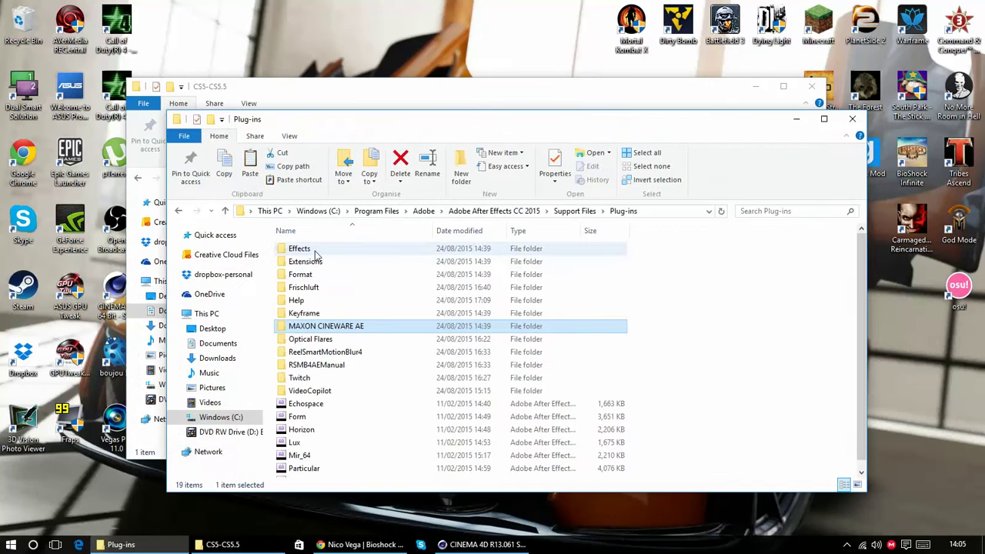
{"action": "left_click", "coordinate": [283, 213]}
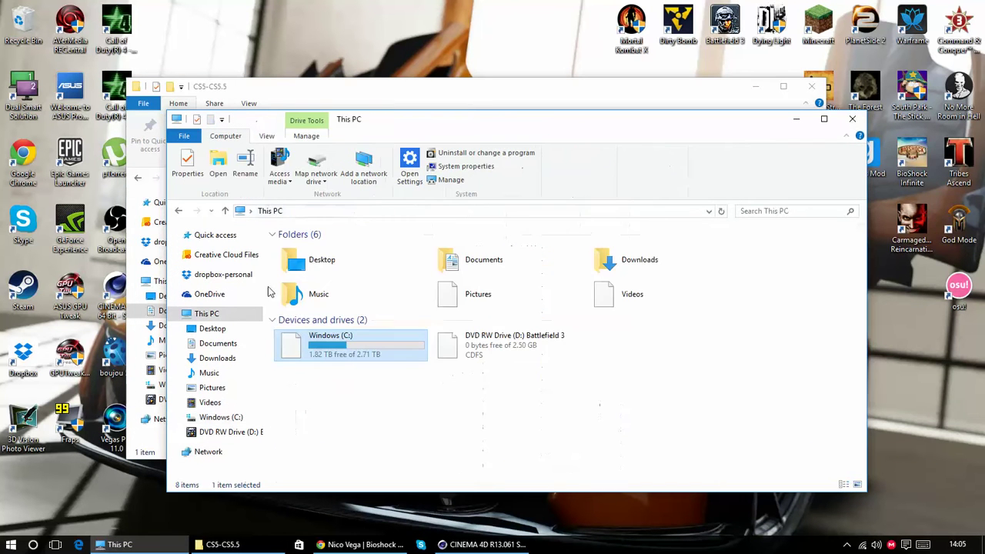
{"action": "double_click", "coordinate": [330, 354]}
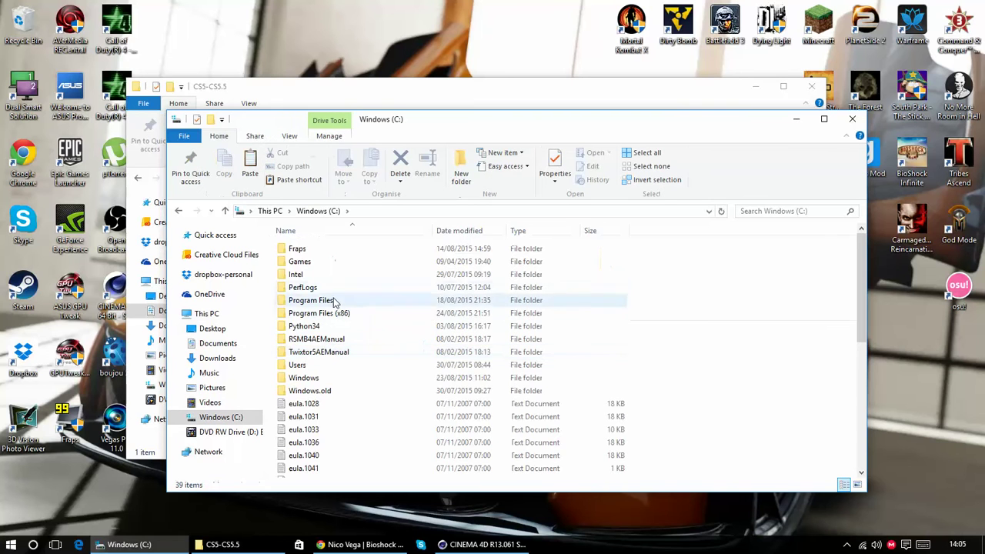
{"action": "double_click", "coordinate": [335, 301]}
{"action": "double_click", "coordinate": [316, 250]}
{"action": "double_click", "coordinate": [338, 263]}
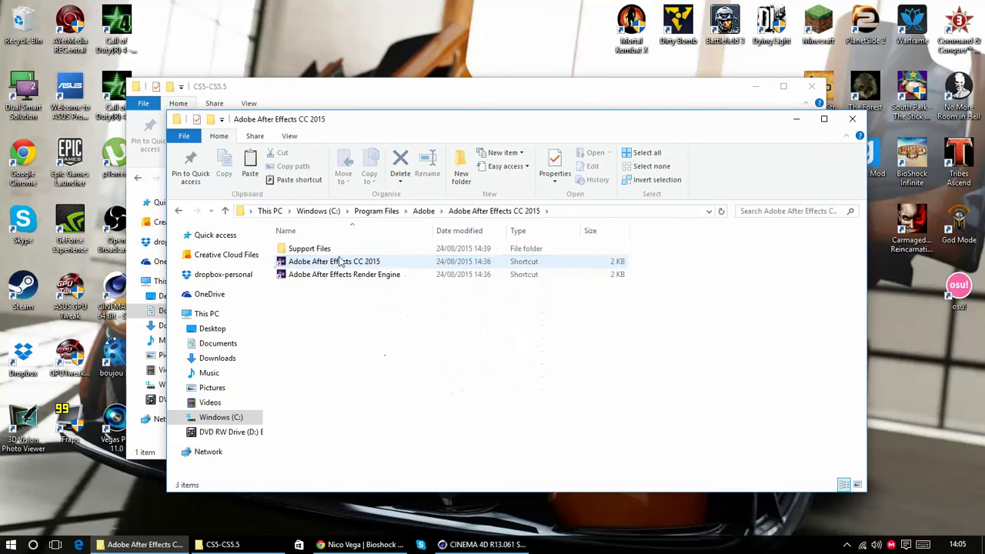
{"action": "double_click", "coordinate": [341, 252]}
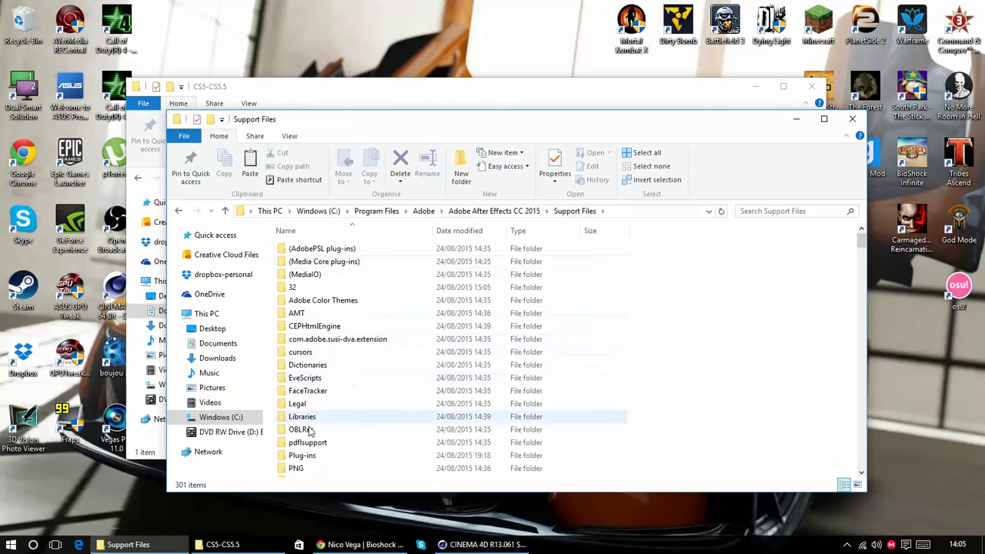
{"action": "double_click", "coordinate": [302, 455]}
{"action": "scroll", "coordinate": [615, 327], "scroll_direction": "down", "scroll_amount": 1}
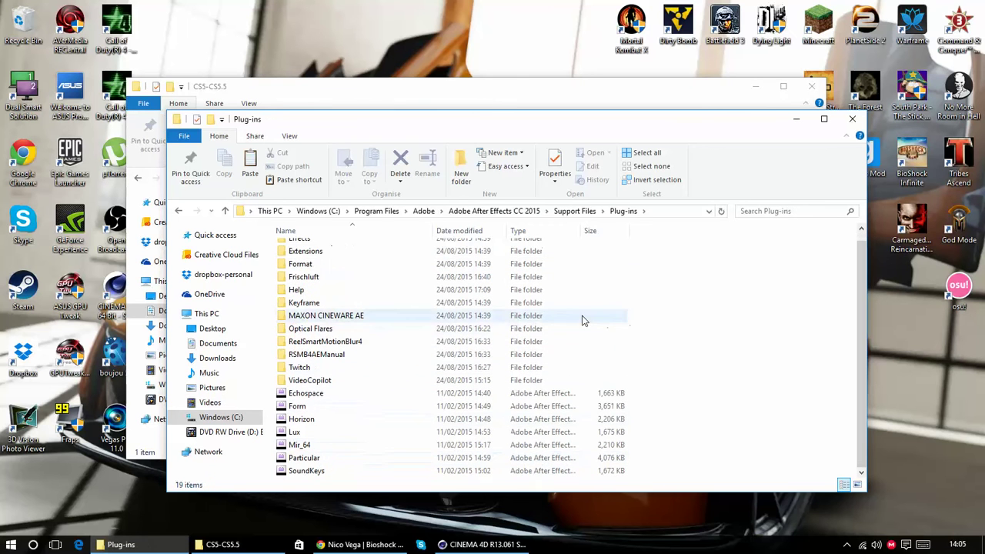
Step: Paste the copied file into the After Effects Plug-ins folder, allow the copy, and close both folder windows
{"action": "right_click", "coordinate": [721, 421]}
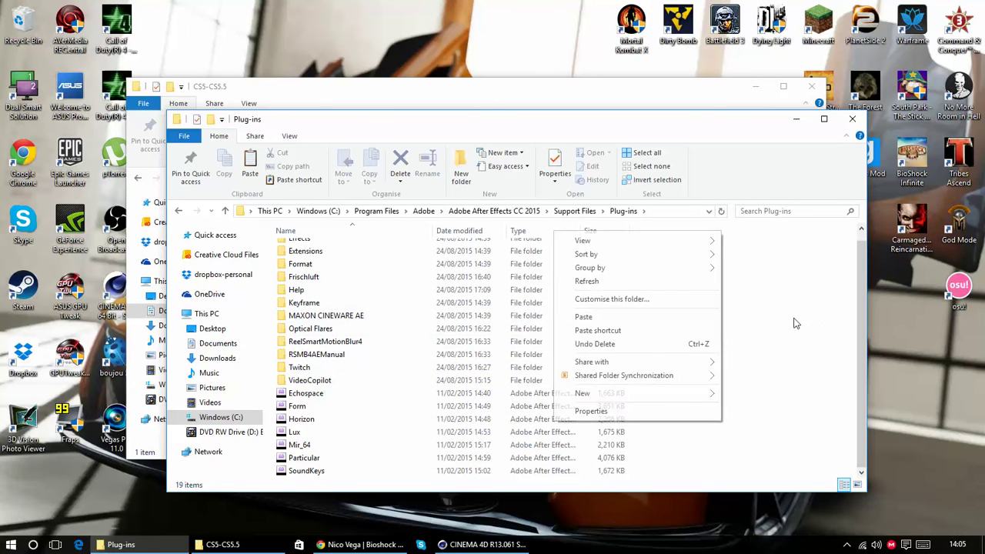
{"action": "left_click", "coordinate": [615, 317]}
{"action": "left_click", "coordinate": [233, 191]}
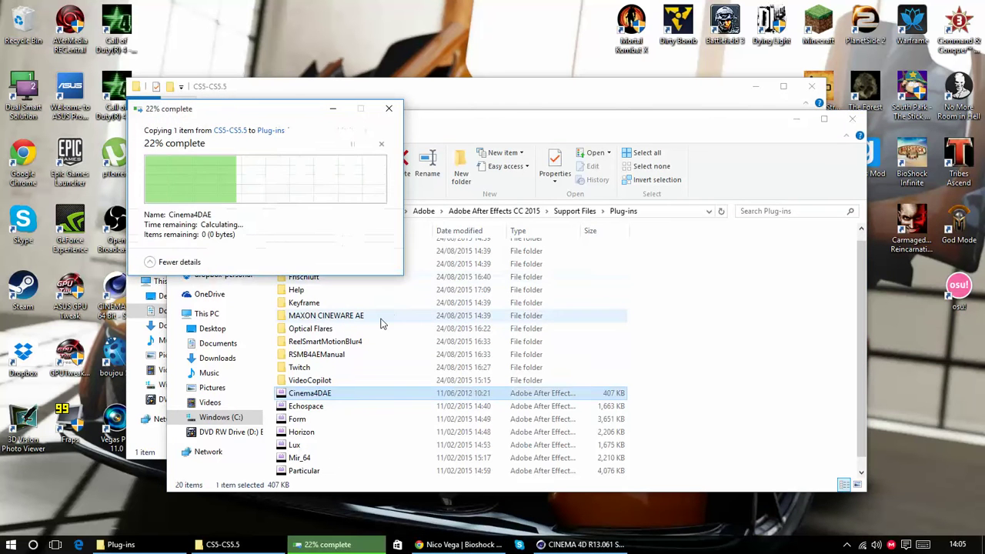
{"action": "left_click", "coordinate": [852, 118]}
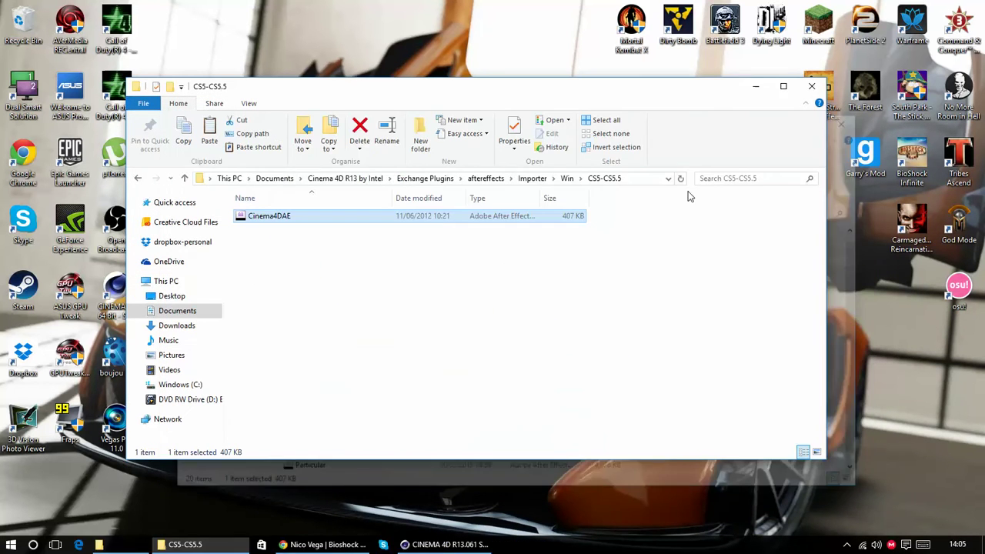
{"action": "left_click", "coordinate": [812, 86]}
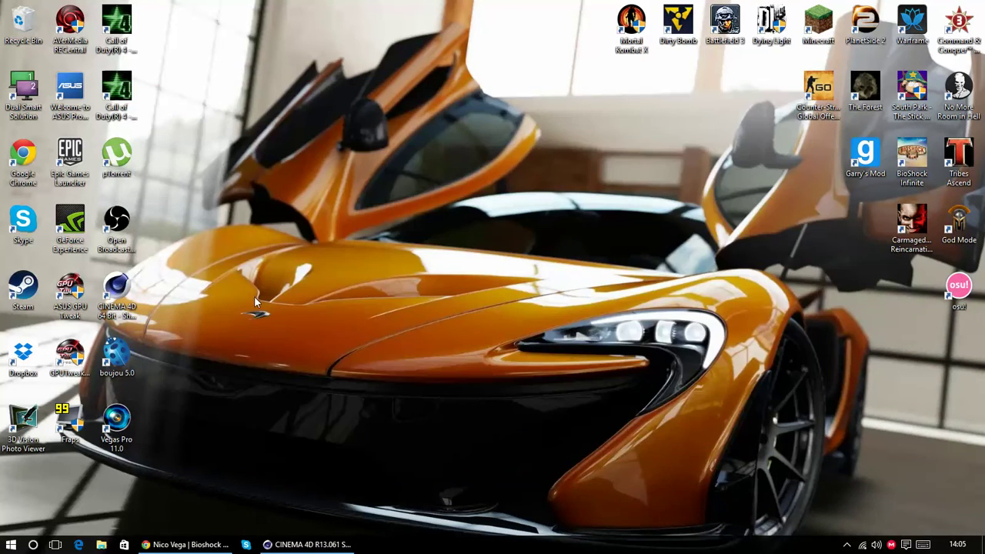
Step: Launch After Effects and switch to Cinema 4D with the blops sniper.c4d scene
{"action": "left_click", "coordinate": [12, 544]}
{"action": "left_click", "coordinate": [309, 377]}
{"action": "left_click", "coordinate": [308, 544]}
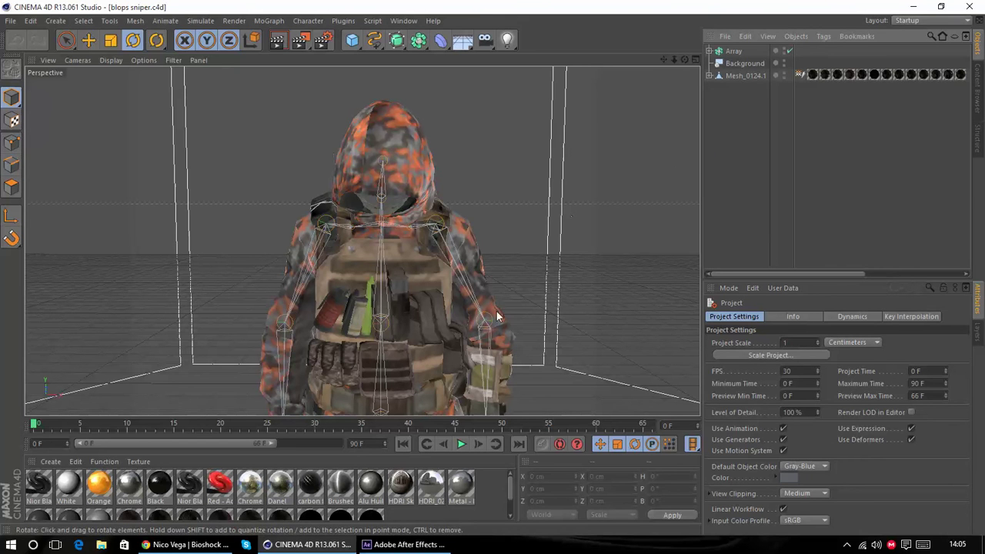
{"action": "left_click_drag", "start_coordinate": [35, 424], "coordinate": [1, 424]}
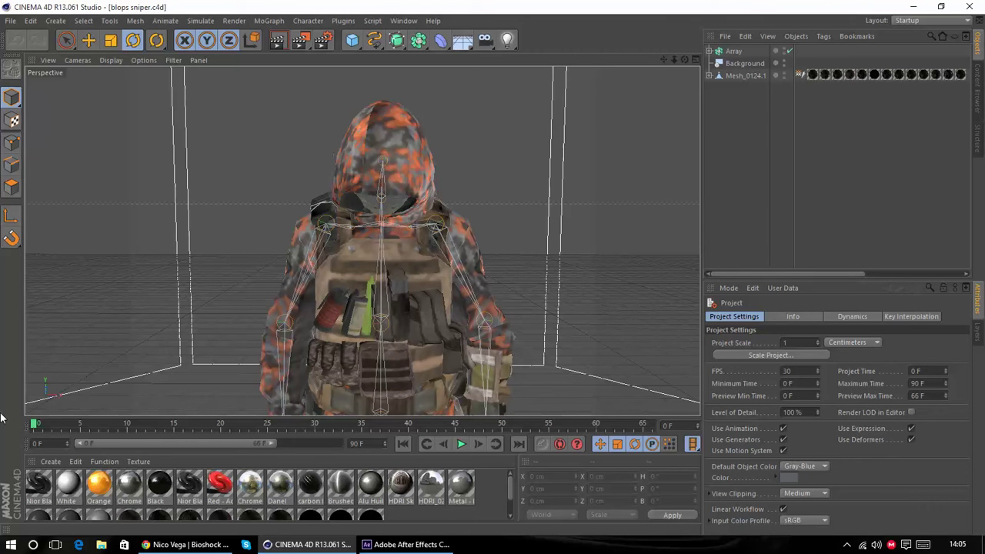
{"action": "mouse_move", "coordinate": [39, 429]}
{"action": "left_mouse_down"}
{"action": "mouse_move", "coordinate": [497, 420]}
{"action": "mouse_move", "coordinate": [34, 424]}
{"action": "left_mouse_up"}
{"action": "left_click", "coordinate": [731, 78]}
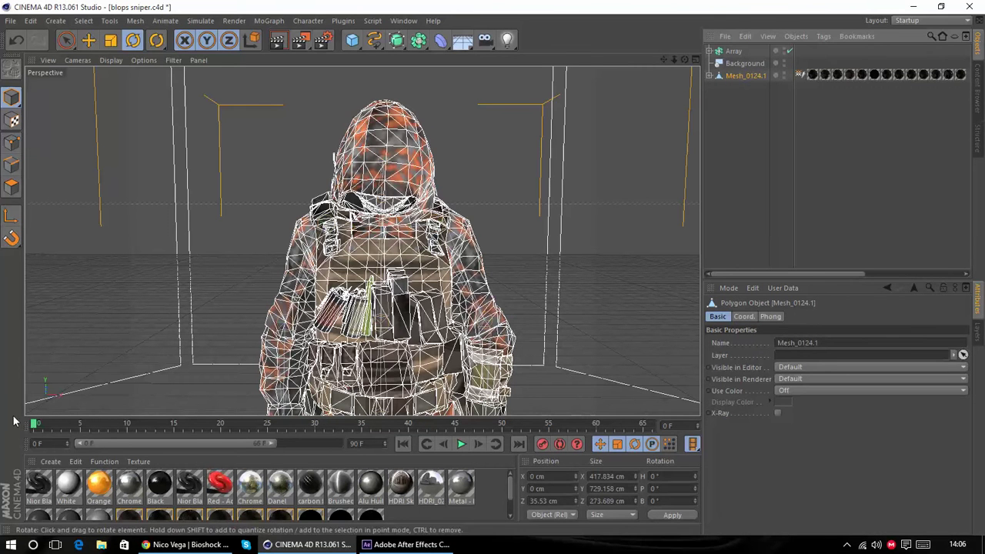
{"action": "left_click", "coordinate": [53, 424]}
{"action": "left_click_drag", "start_coordinate": [54, 424], "coordinate": [31, 423]}
{"action": "left_click", "coordinate": [775, 187]}
{"action": "left_click_drag", "start_coordinate": [11, 387], "coordinate": [31, 422]}
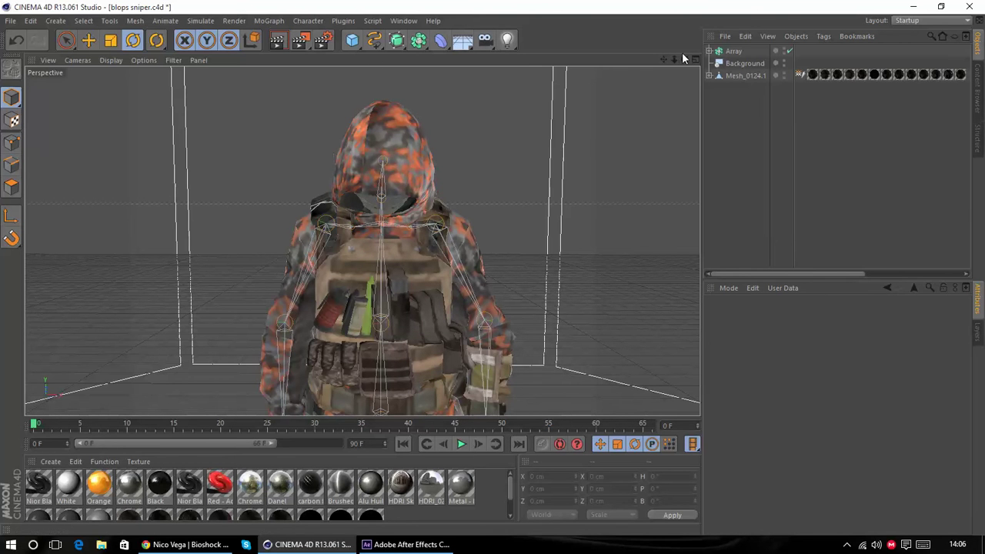
{"action": "left_click_drag", "start_coordinate": [684, 60], "coordinate": [385, 188]}
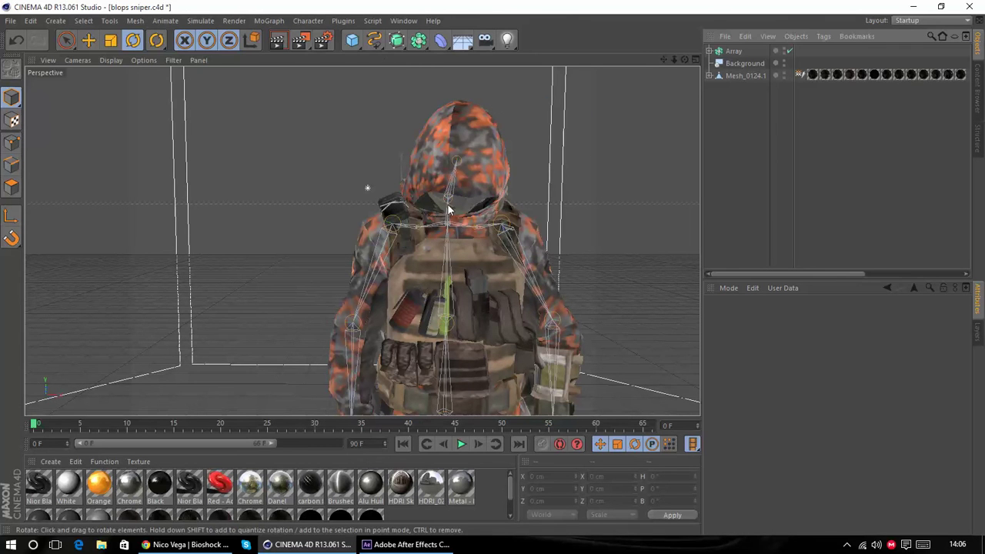
Step: Set the render output size to 1280 pixels wide and 720 pixels high
{"action": "left_click", "coordinate": [322, 41]}
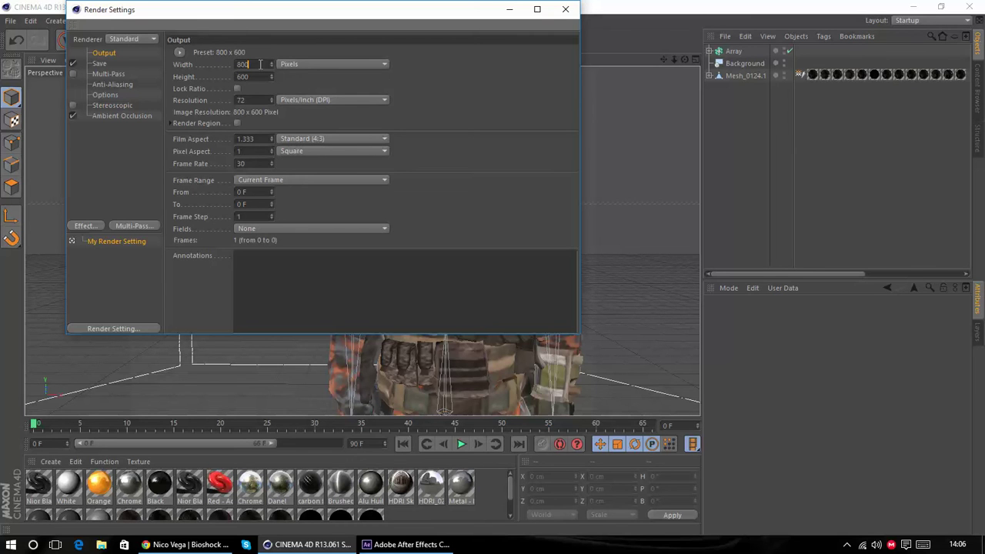
{"action": "left_click", "coordinate": [182, 65]}
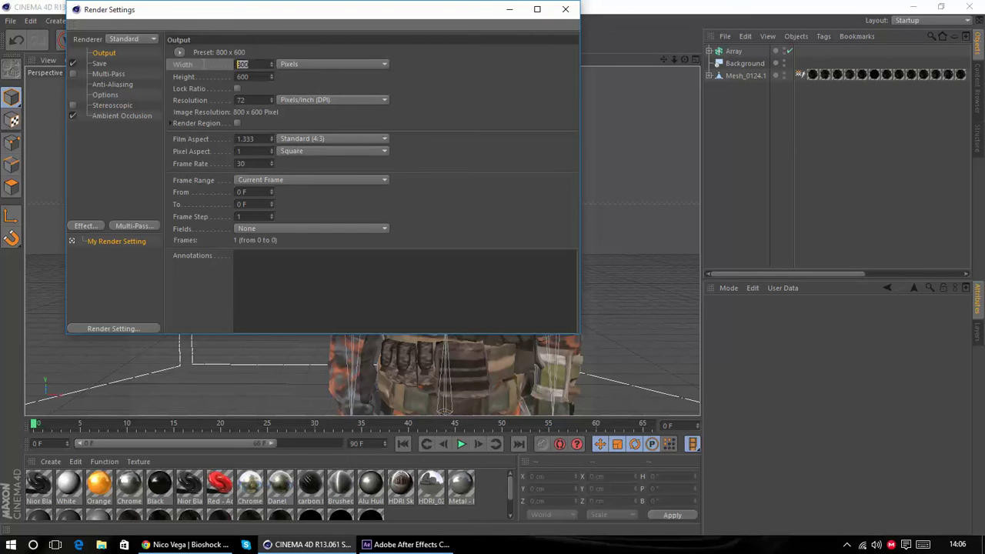
{"action": "left_click", "coordinate": [261, 77]}
{"action": "type", "text": "720"}
{"action": "key", "text": "Return"}
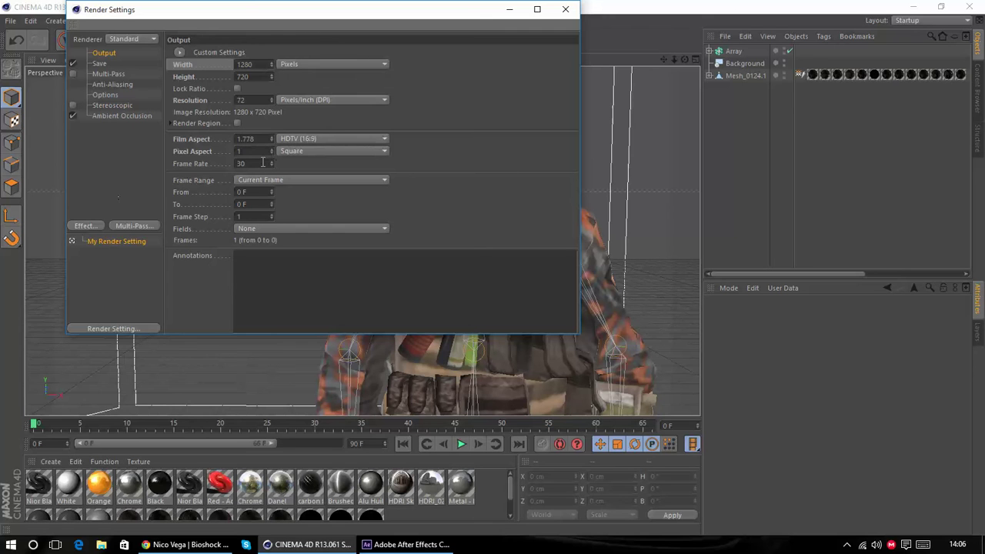
Step: Set the render frame rate to 60 and the frame range to All Frames
{"action": "type", "text": "60"}
{"action": "key", "text": "Return"}
{"action": "left_click", "coordinate": [308, 182]}
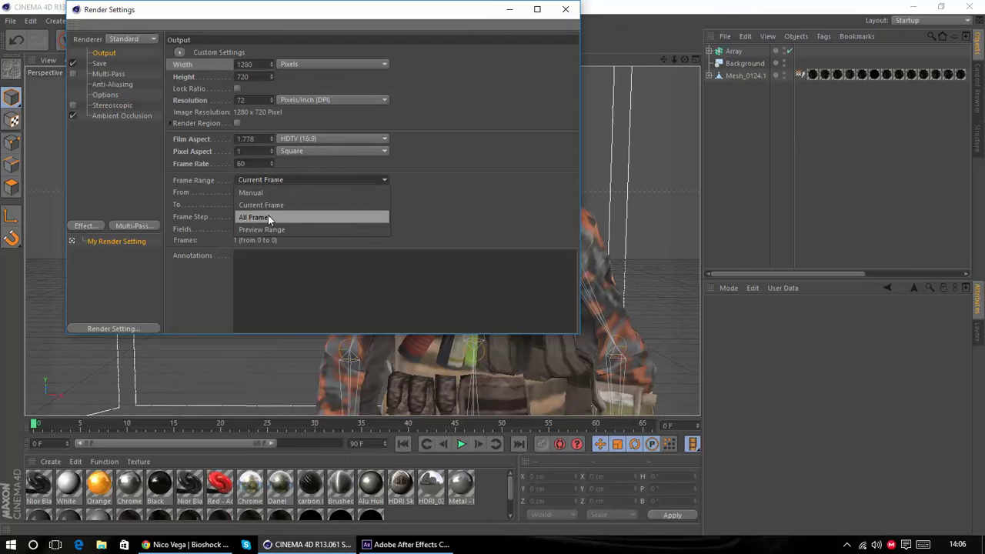
{"action": "left_click", "coordinate": [273, 218]}
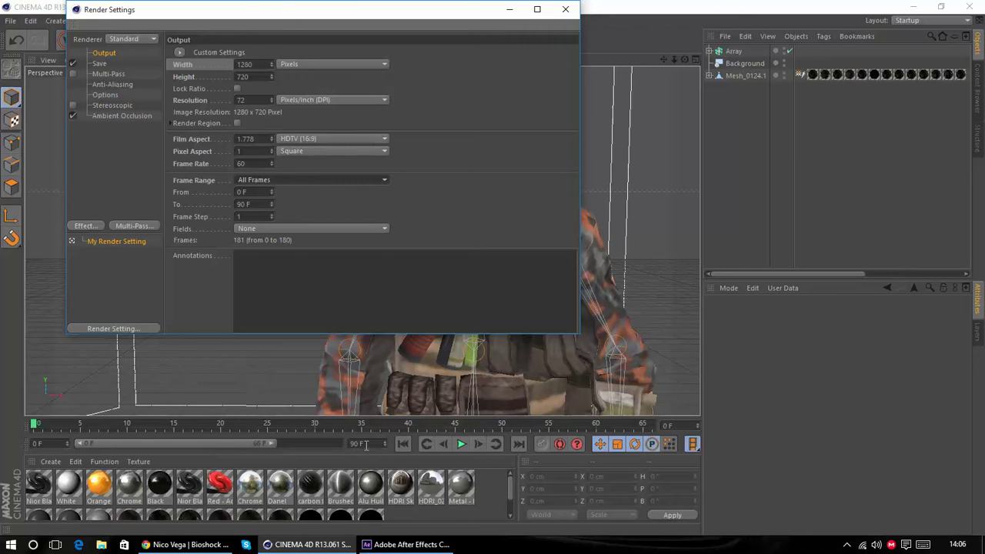
Step: Switch the render frame range to Current Frame and set its end frame to 66
{"action": "left_click", "coordinate": [297, 182]}
{"action": "left_click", "coordinate": [290, 204]}
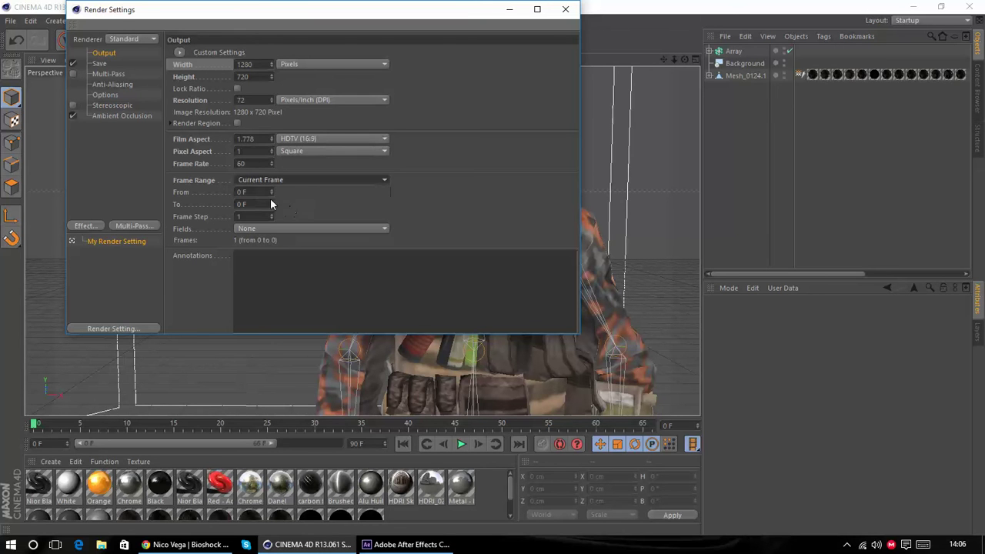
{"action": "left_click", "coordinate": [255, 203]}
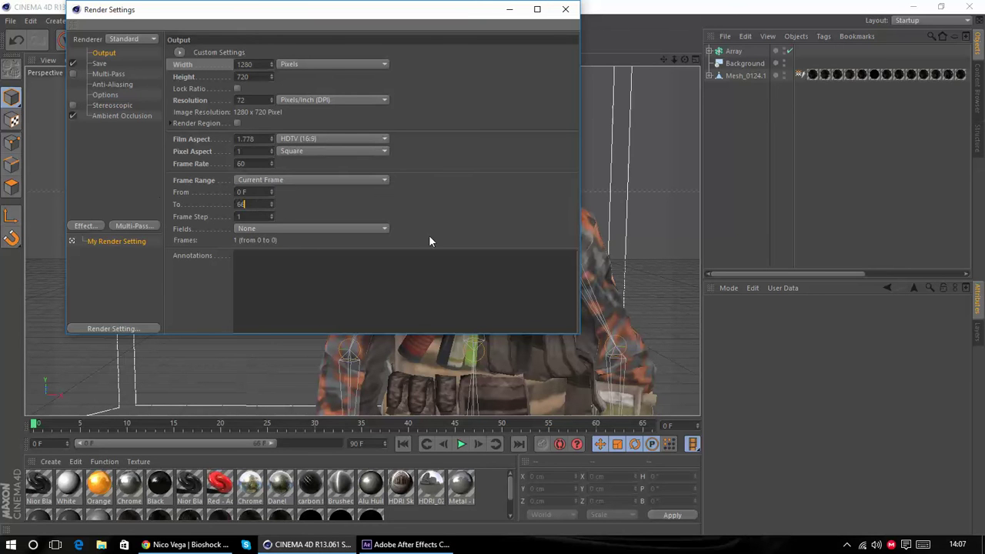
{"action": "type", "text": "66"}
{"action": "key", "text": "Return"}
Step: Look through the Ambient Occlusion settings and the available render effects
{"action": "left_click", "coordinate": [118, 115]}
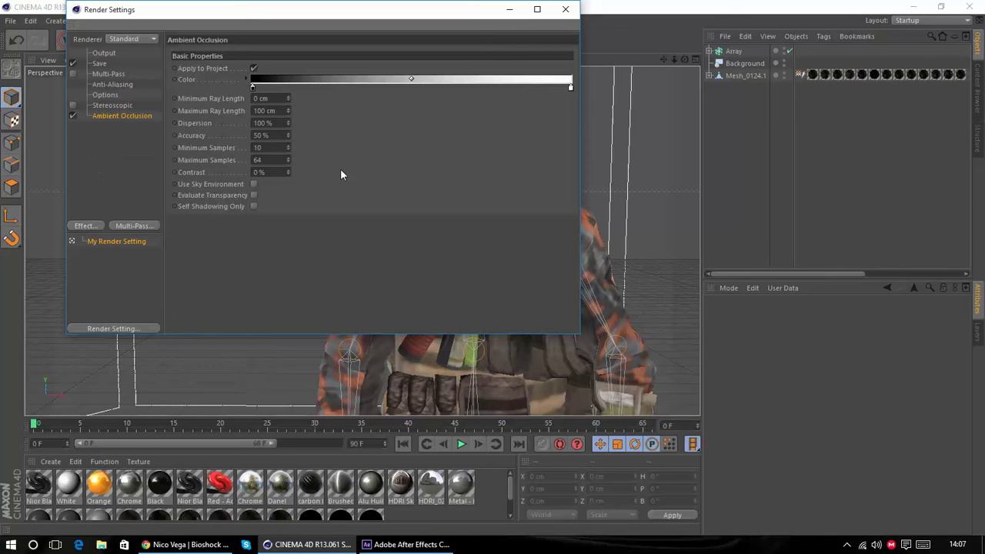
{"action": "left_click_drag", "start_coordinate": [416, 15], "coordinate": [597, 111]}
{"action": "left_click", "coordinate": [269, 320]}
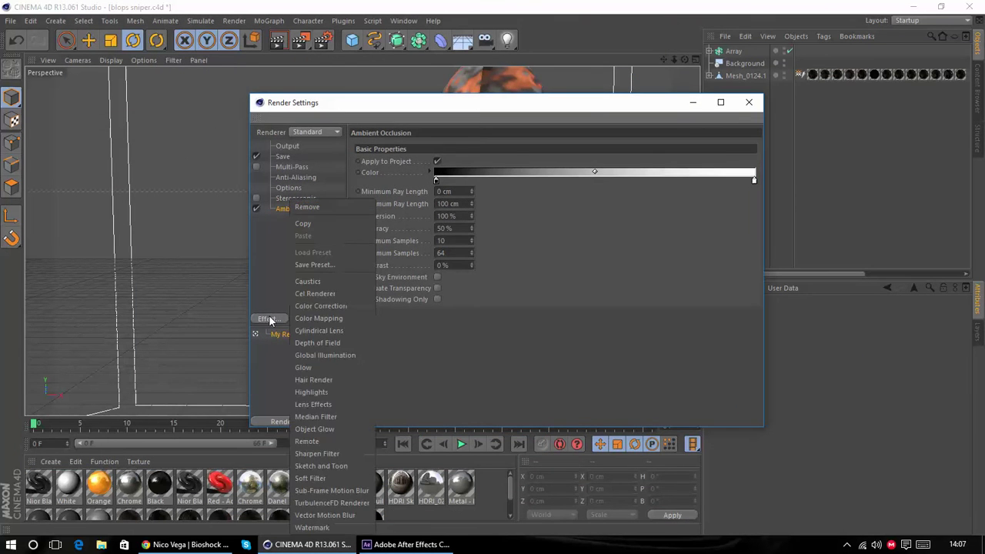
{"action": "left_click", "coordinate": [276, 275]}
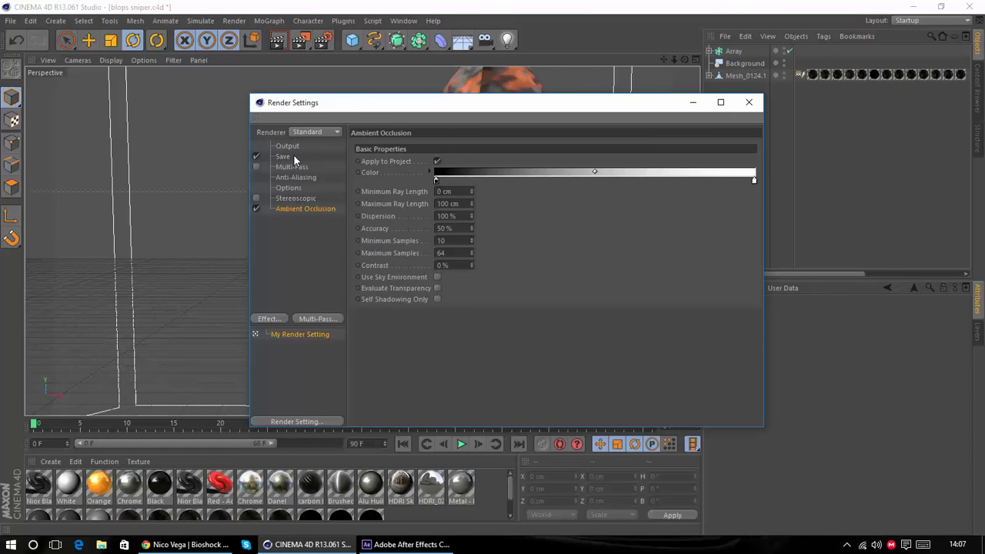
Step: Open the render's Save settings and browse the Documents folder for an output file location
{"action": "left_click", "coordinate": [293, 157]}
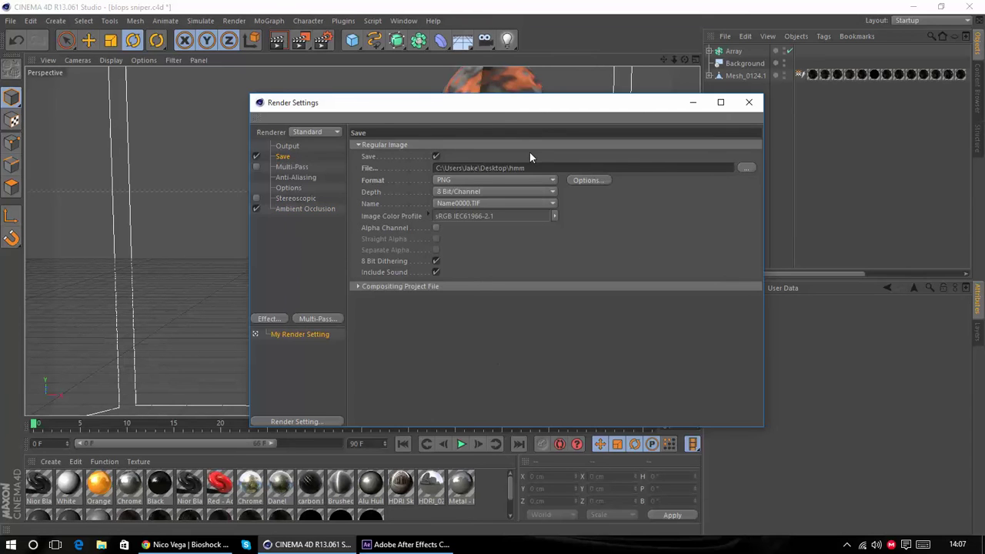
{"action": "left_click_drag", "start_coordinate": [538, 112], "coordinate": [471, 80]}
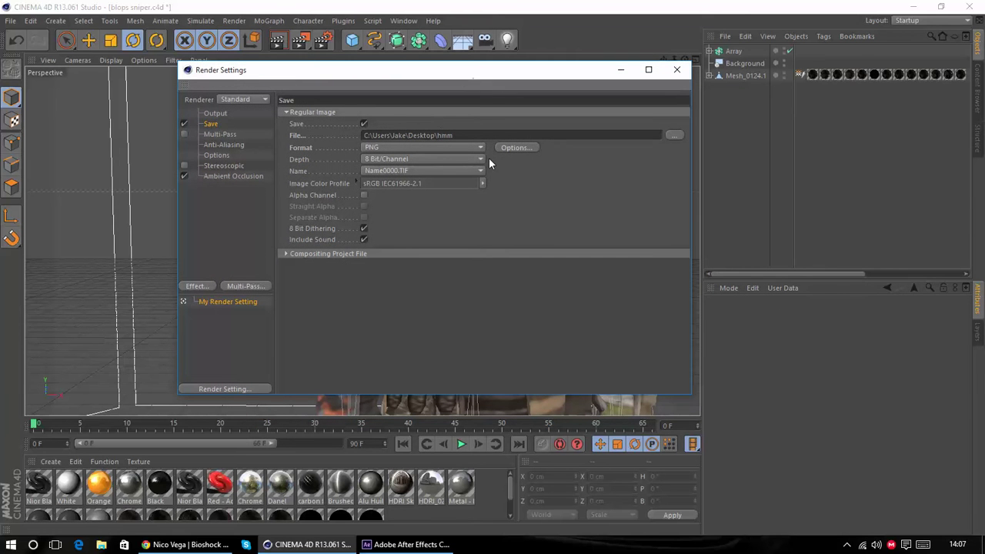
{"action": "left_click", "coordinate": [673, 134]}
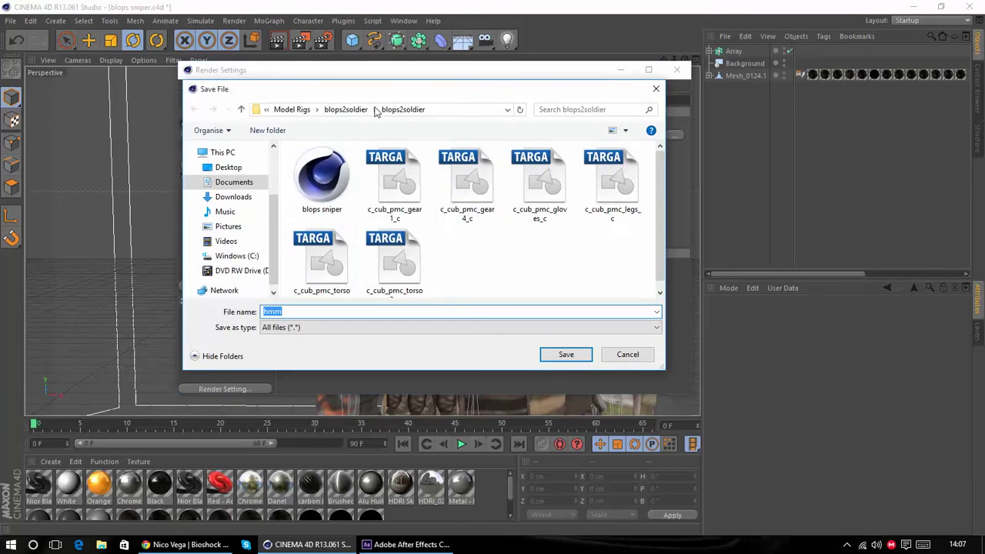
{"action": "left_click", "coordinate": [234, 182]}
{"action": "scroll", "coordinate": [499, 226], "scroll_direction": "down", "scroll_amount": 5}
{"action": "scroll", "coordinate": [499, 225], "scroll_direction": "down", "scroll_amount": 3}
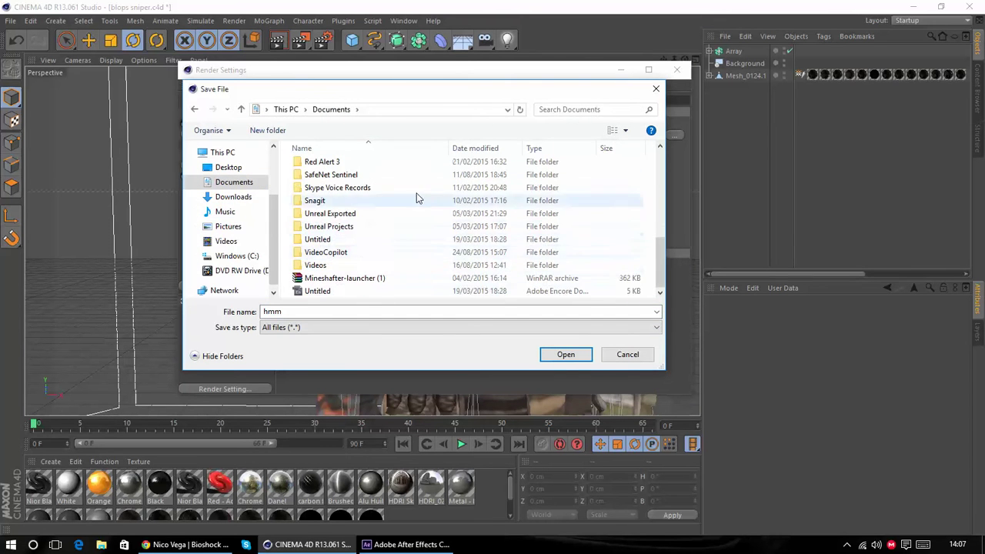
{"action": "left_click", "coordinate": [655, 89]}
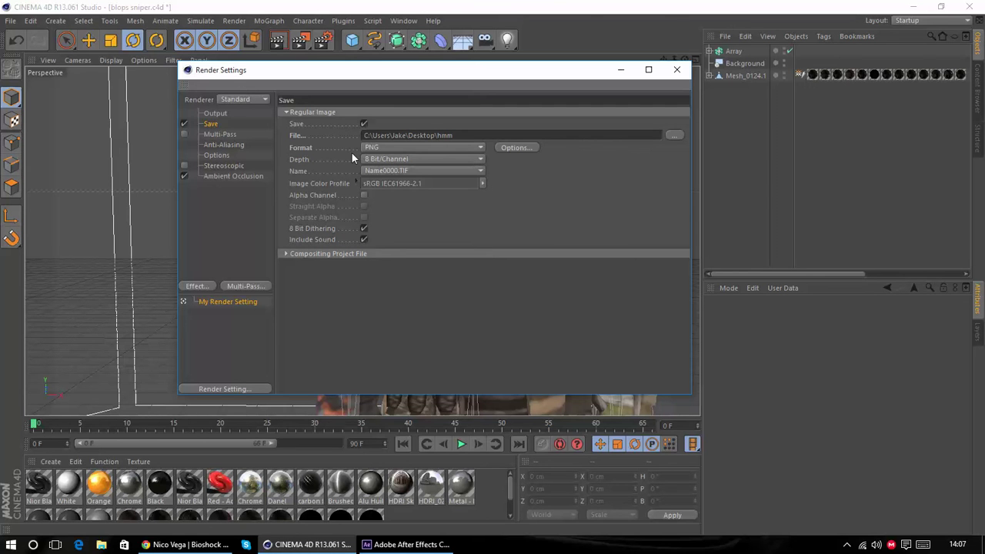
Step: Choose PNG as the format for the rendered images and enable the alpha channel
{"action": "left_click", "coordinate": [407, 149]}
{"action": "left_click", "coordinate": [488, 167]}
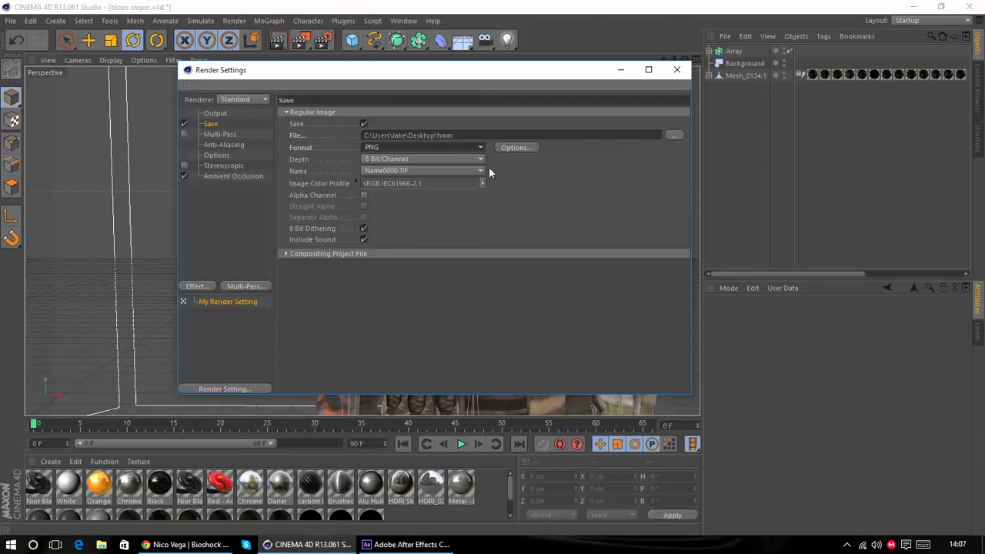
{"action": "left_click", "coordinate": [446, 150]}
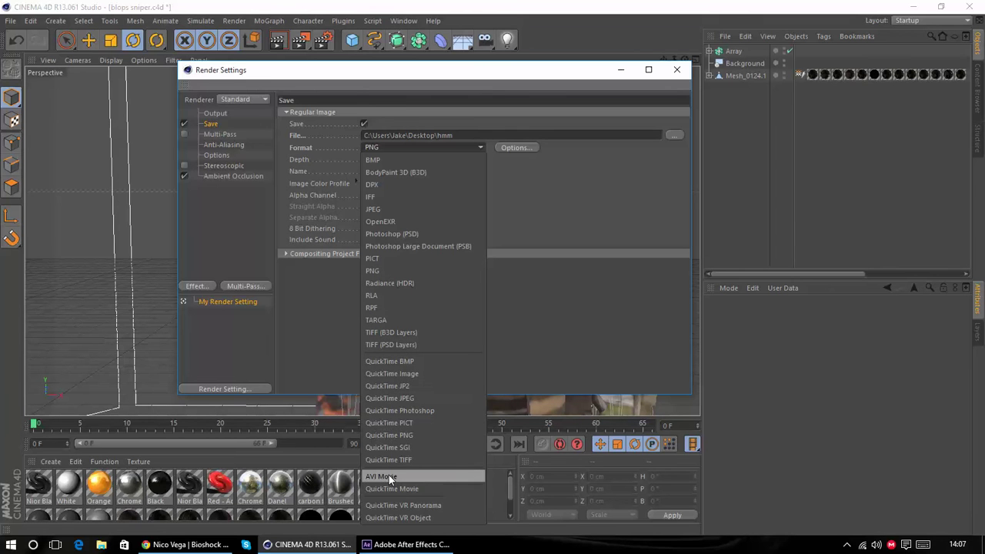
{"action": "left_click", "coordinate": [605, 215]}
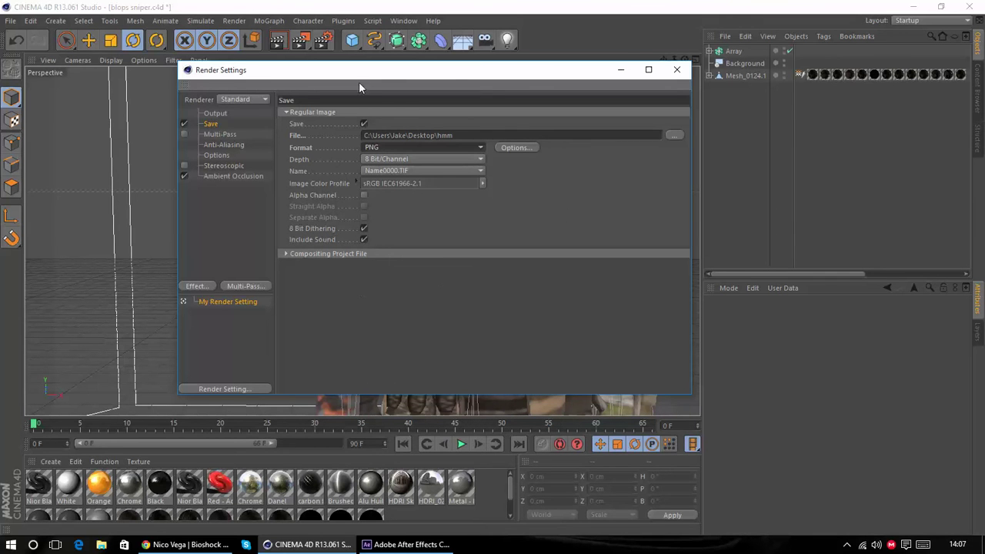
{"action": "left_click_drag", "start_coordinate": [363, 79], "coordinate": [519, 86]}
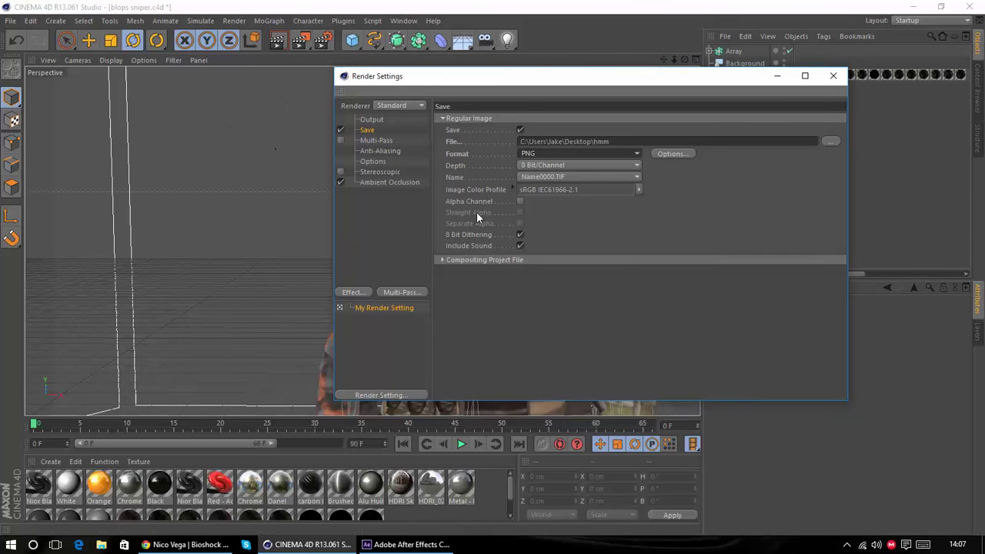
{"action": "left_click", "coordinate": [589, 156]}
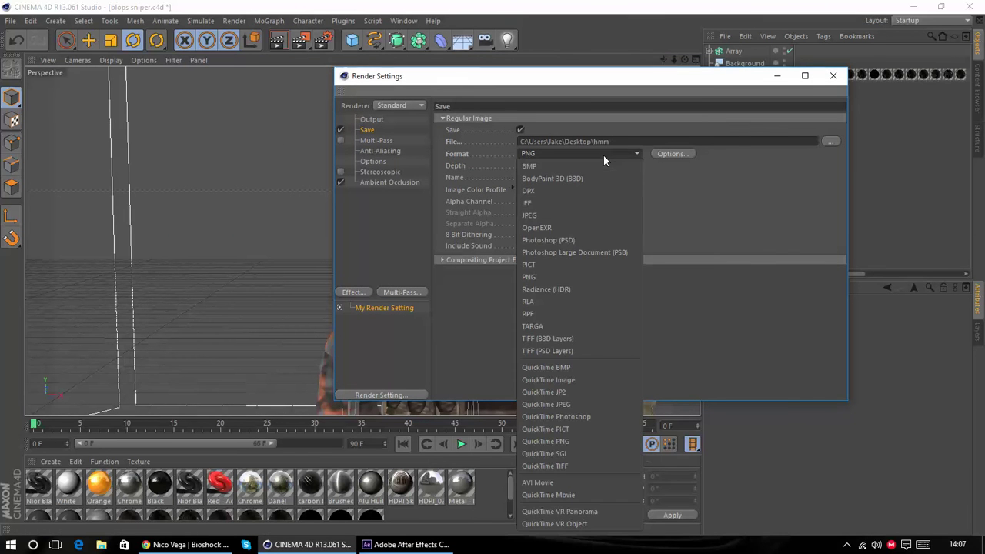
{"action": "left_click", "coordinate": [553, 276]}
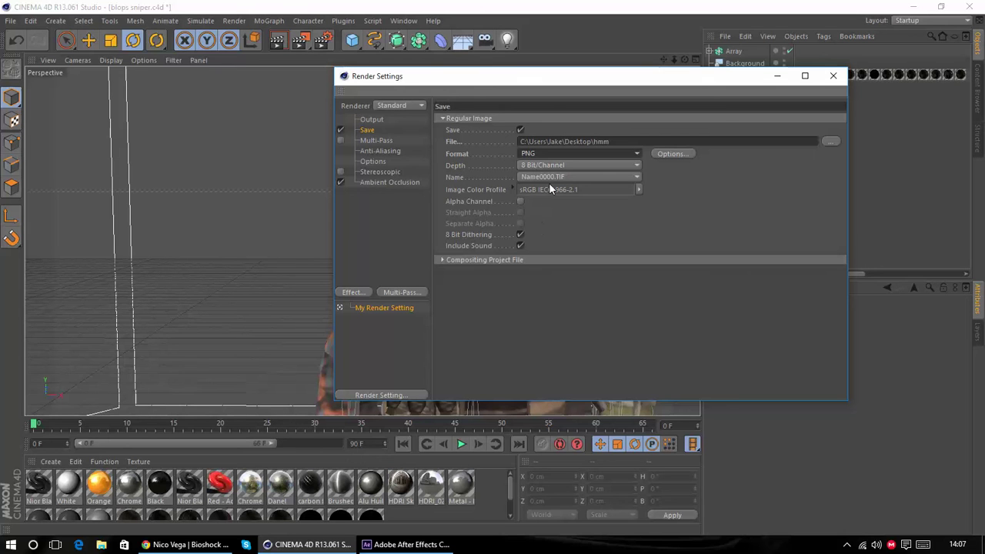
{"action": "left_click", "coordinate": [520, 201]}
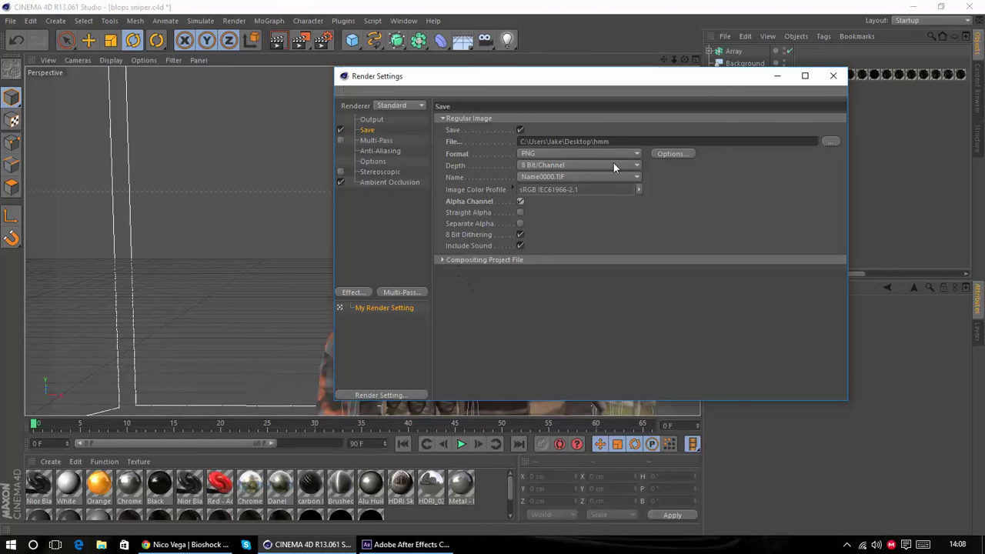
Step: Enable saving of the compositing project file with After Effects as the target application
{"action": "left_click", "coordinate": [371, 120]}
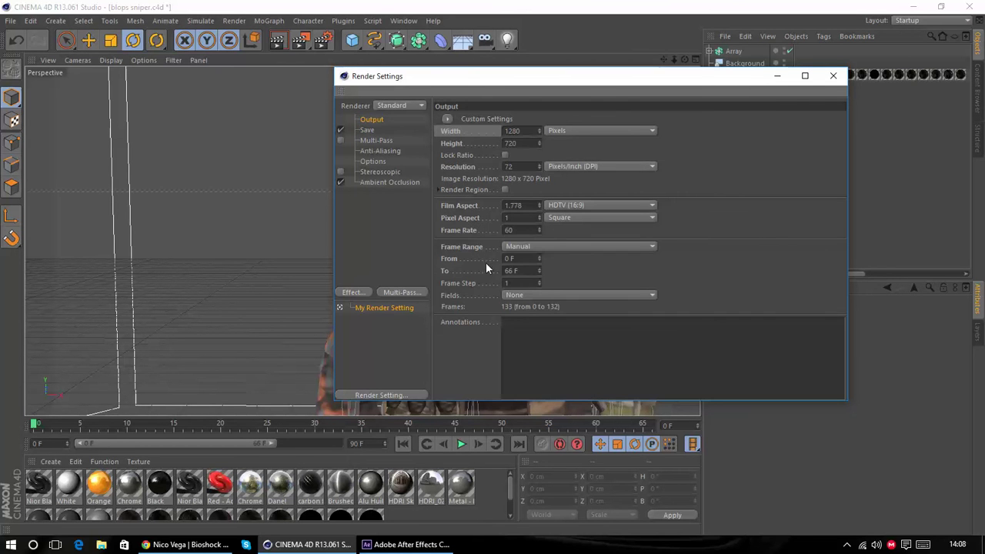
{"action": "left_click", "coordinate": [370, 130]}
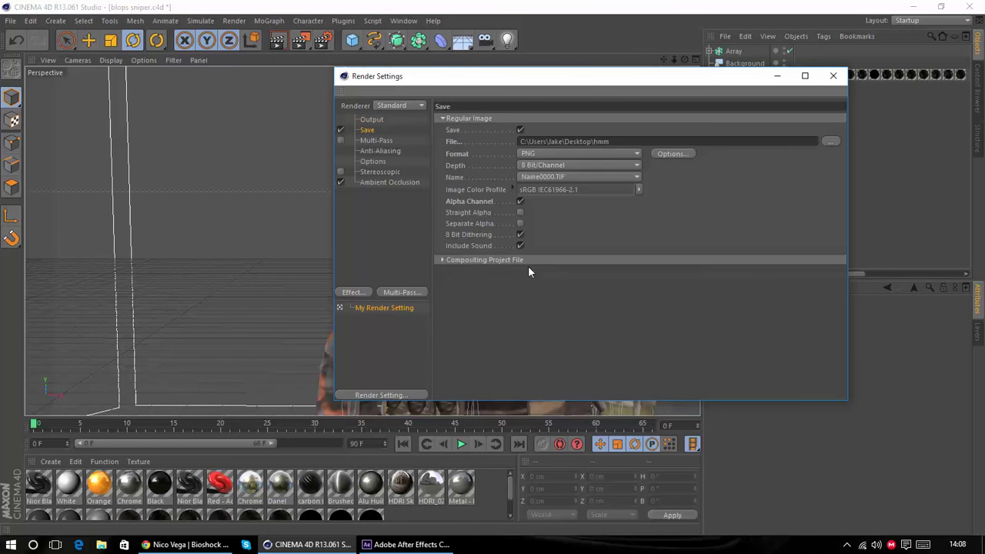
{"action": "left_click", "coordinate": [443, 260]}
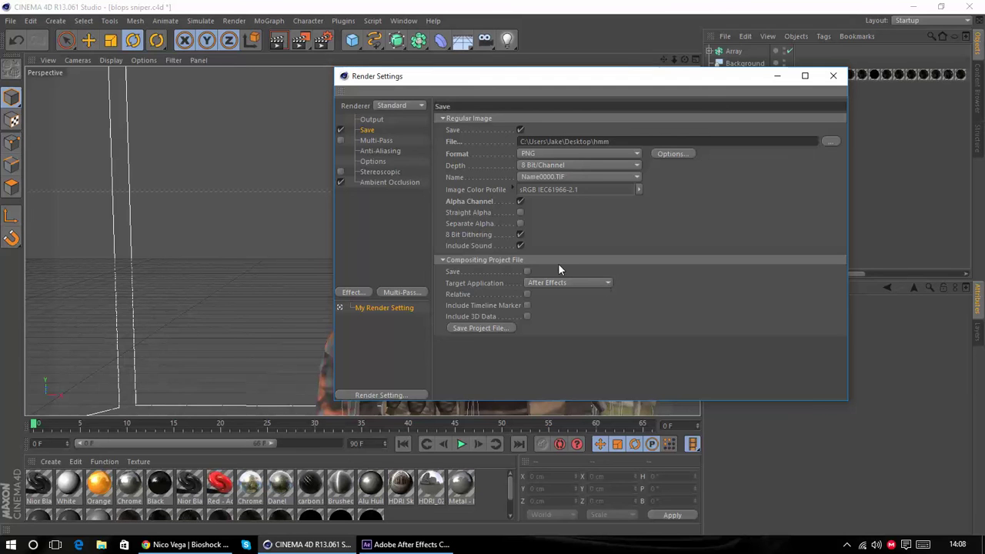
{"action": "left_click", "coordinate": [527, 272]}
{"action": "left_click", "coordinate": [548, 283]}
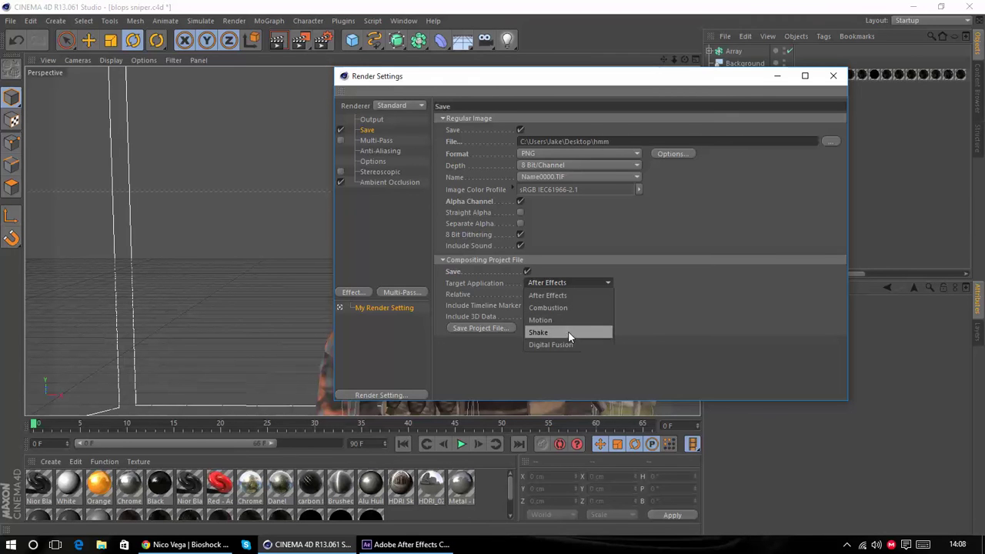
{"action": "left_click", "coordinate": [576, 295]}
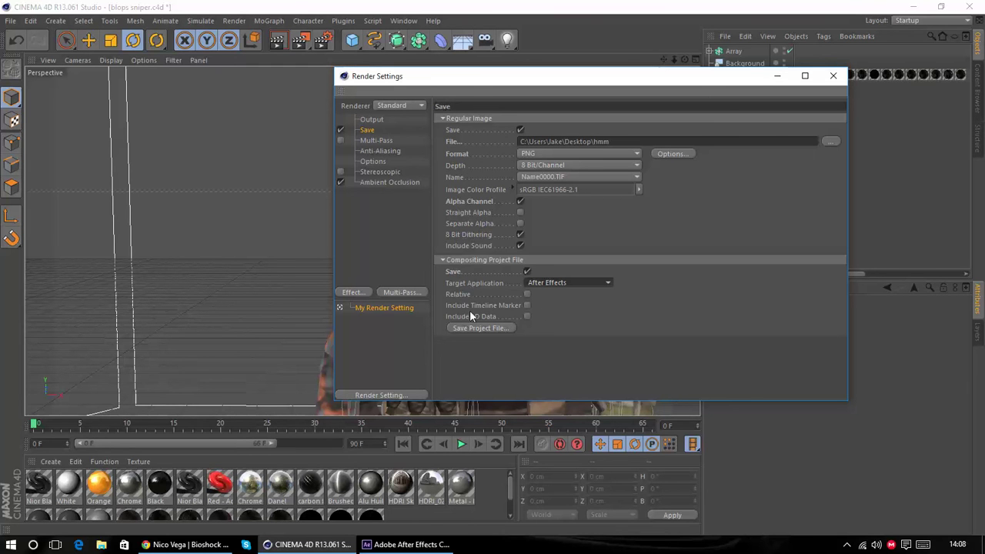
Step: Include the timeline marker and 3D data in the compositing project file, and close the render settings
{"action": "left_click", "coordinate": [528, 305]}
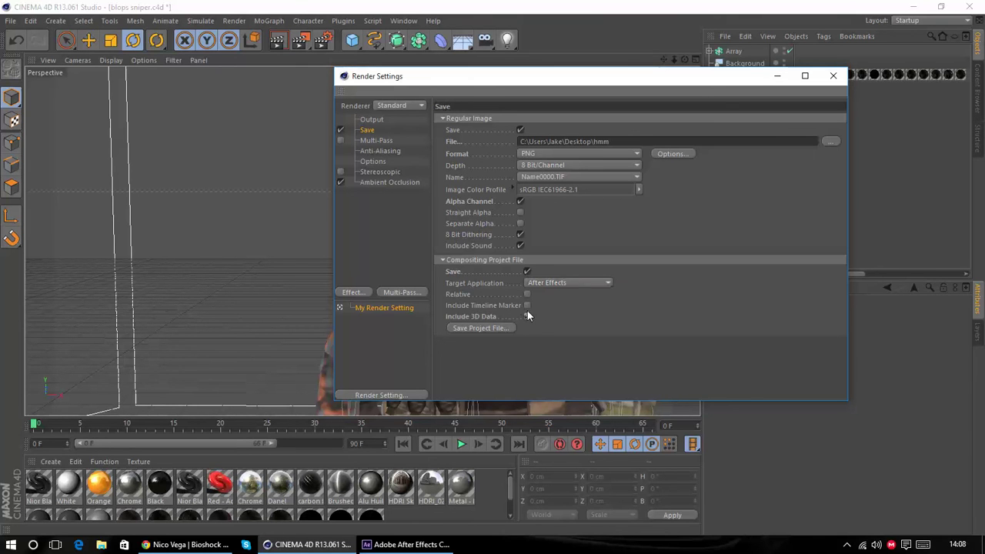
{"action": "left_click", "coordinate": [528, 315]}
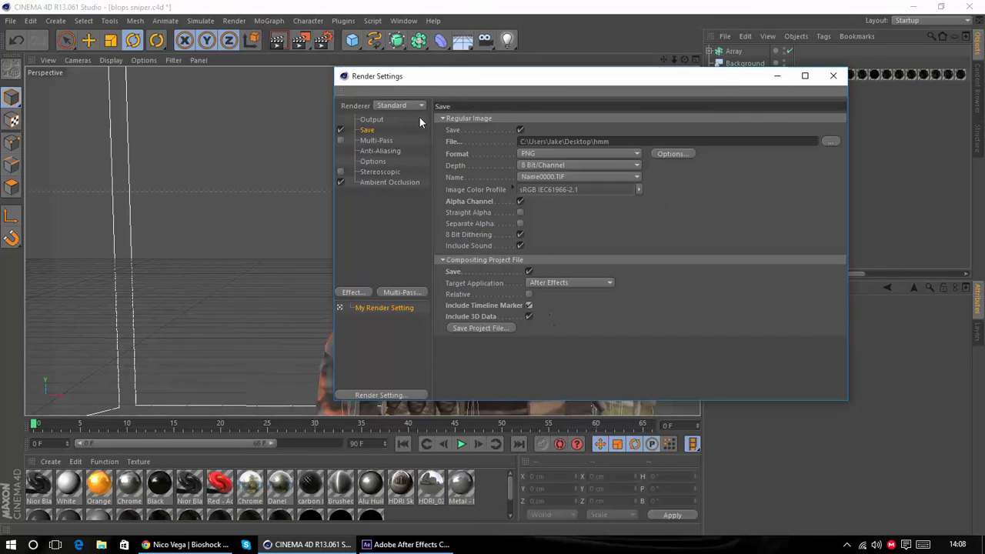
{"action": "left_click", "coordinate": [837, 79]}
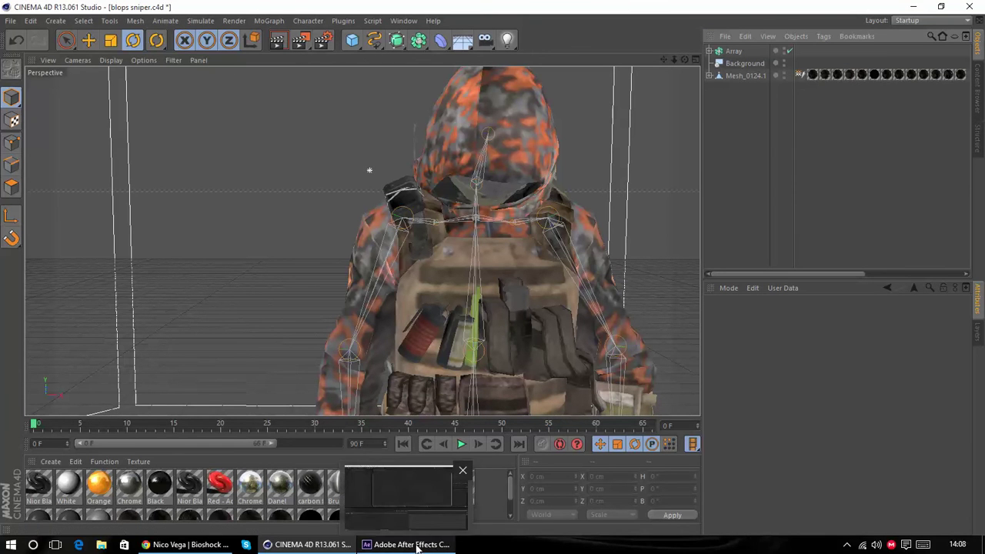
Step: Switch to After Effects, dismiss the startup error messages and close the welcome screen
{"action": "left_click", "coordinate": [418, 511]}
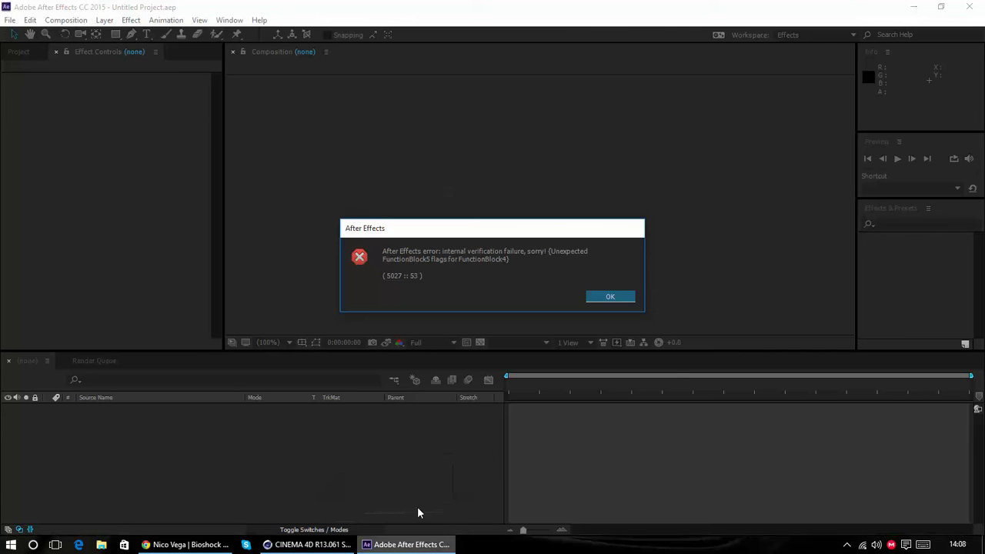
{"action": "left_click", "coordinate": [597, 299]}
{"action": "left_click", "coordinate": [576, 292]}
{"action": "left_click", "coordinate": [577, 294]}
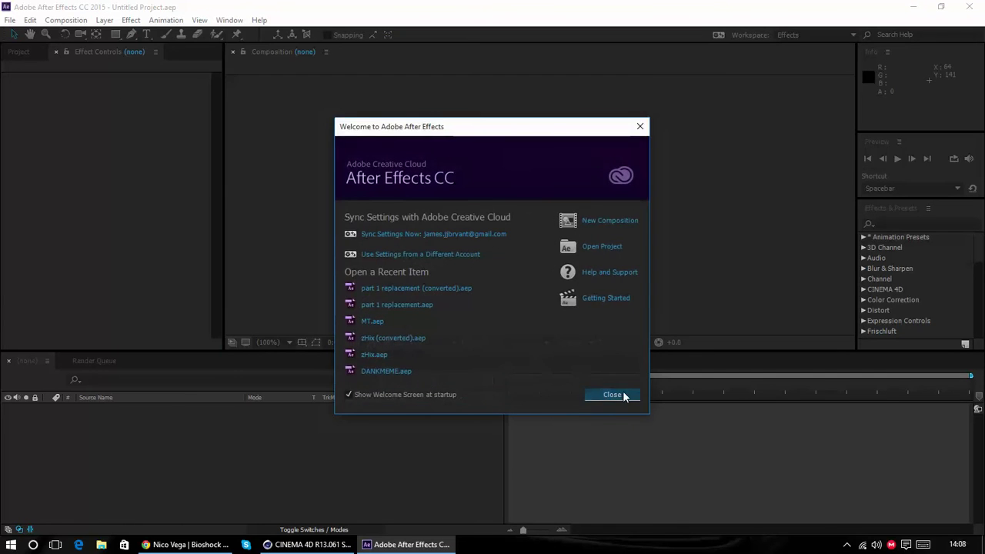
{"action": "left_click", "coordinate": [612, 395]}
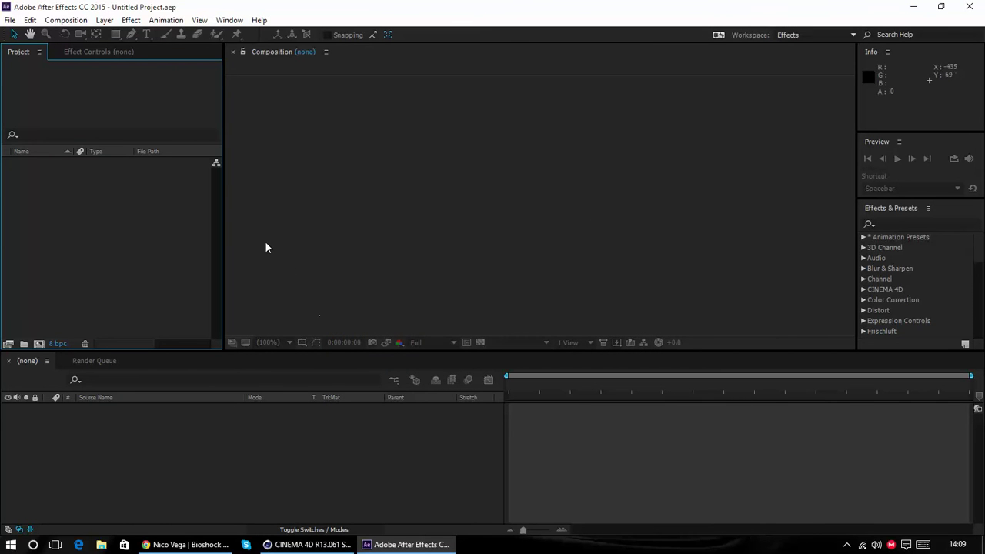
Step: Import Normalman.aec from the ROMEtext Normal folder and expand the imported Normalman folder in the project
{"action": "double_click", "coordinate": [128, 209]}
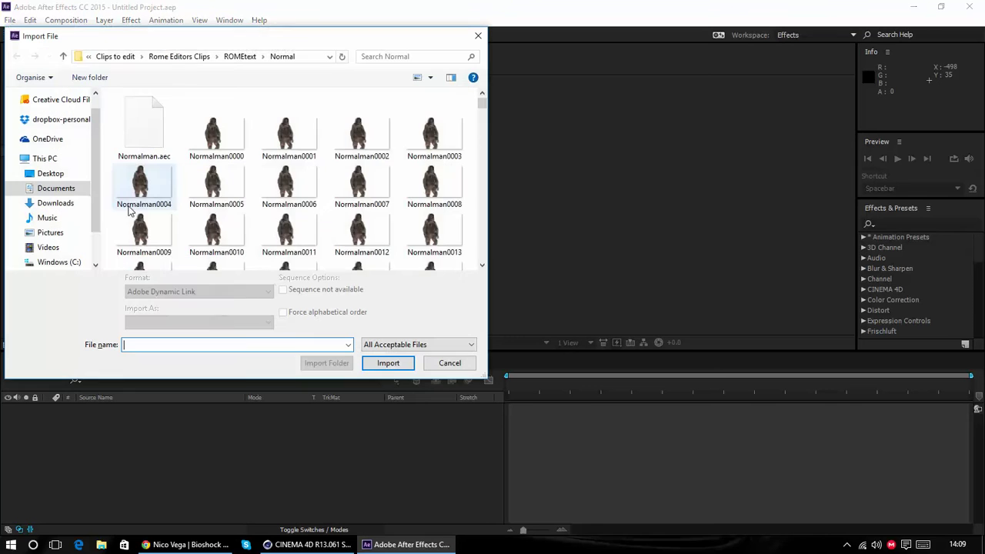
{"action": "scroll", "coordinate": [470, 108], "scroll_direction": "down", "scroll_amount": 5}
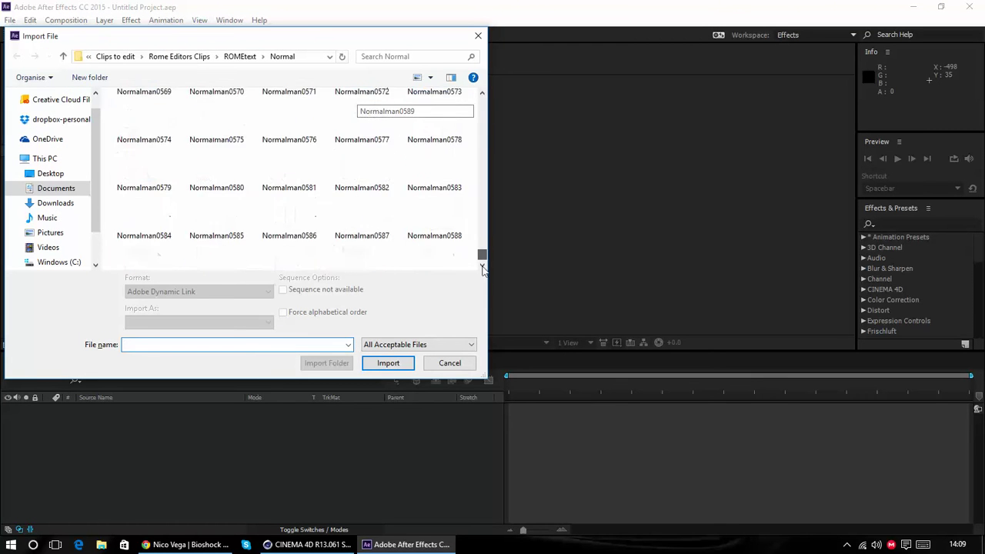
{"action": "scroll", "coordinate": [468, 105], "scroll_direction": "up", "scroll_amount": 6}
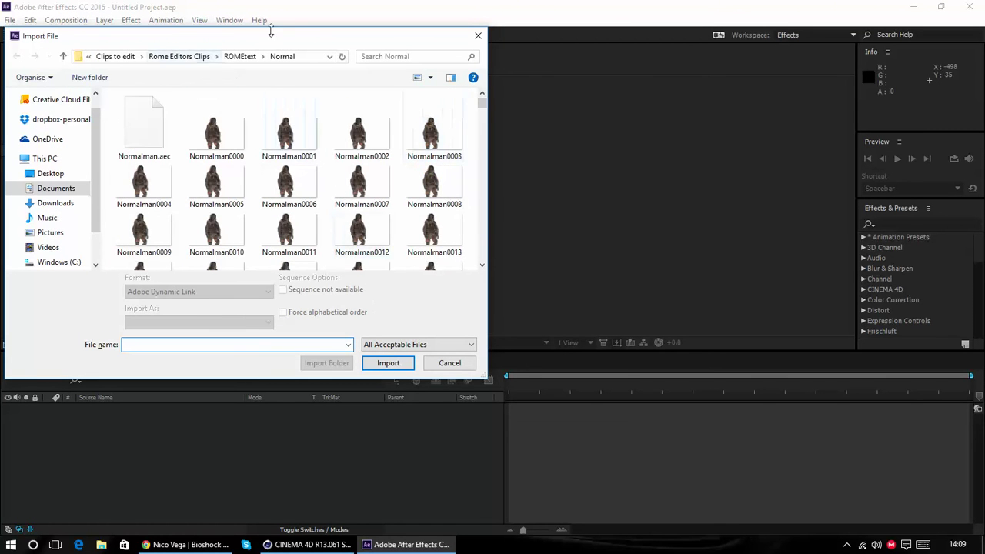
{"action": "left_click_drag", "start_coordinate": [272, 34], "coordinate": [408, 35]}
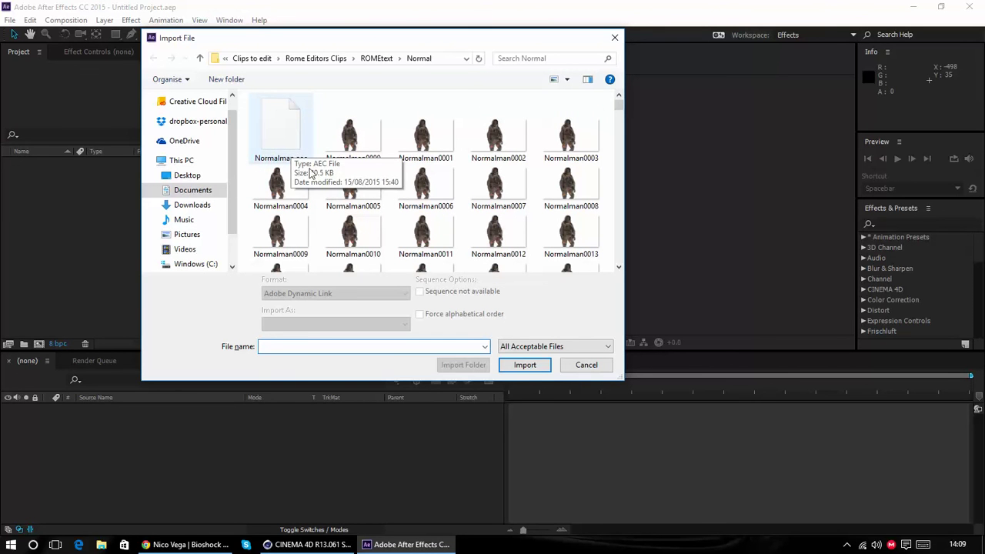
{"action": "left_click", "coordinate": [306, 132]}
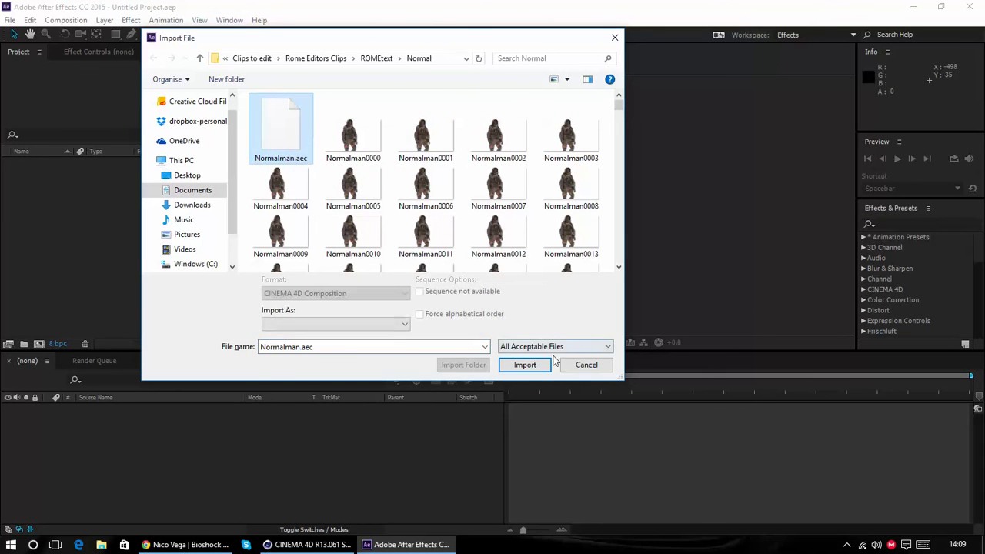
{"action": "left_click", "coordinate": [527, 365]}
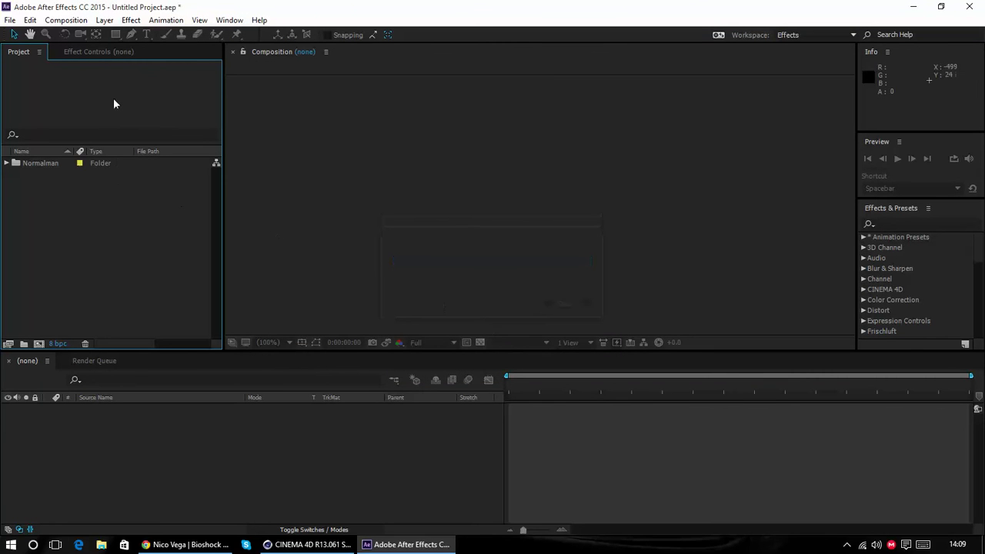
{"action": "left_click", "coordinate": [5, 166]}
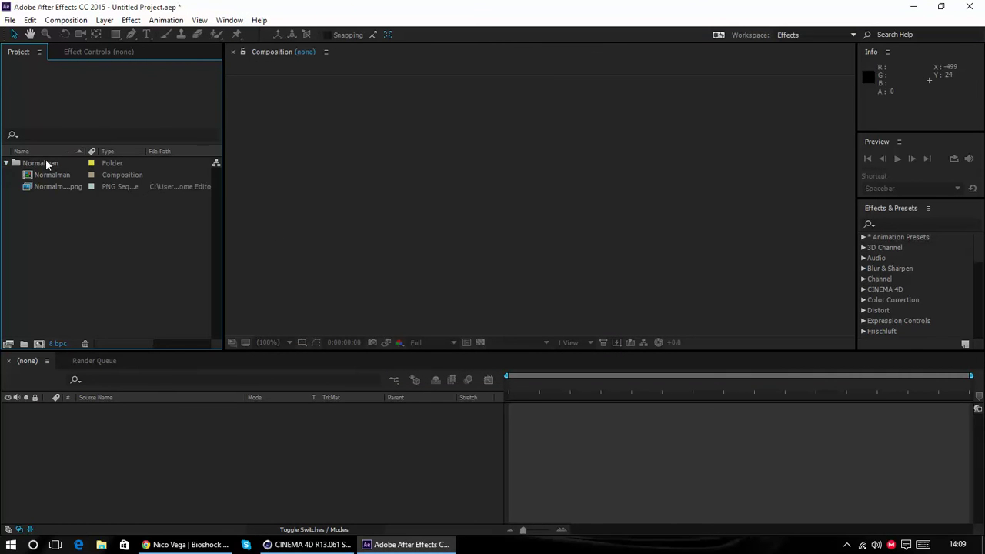
Step: Inspect the imported Normalman composition and its PNG sequence in the project
{"action": "left_click", "coordinate": [47, 164]}
{"action": "left_click", "coordinate": [47, 175]}
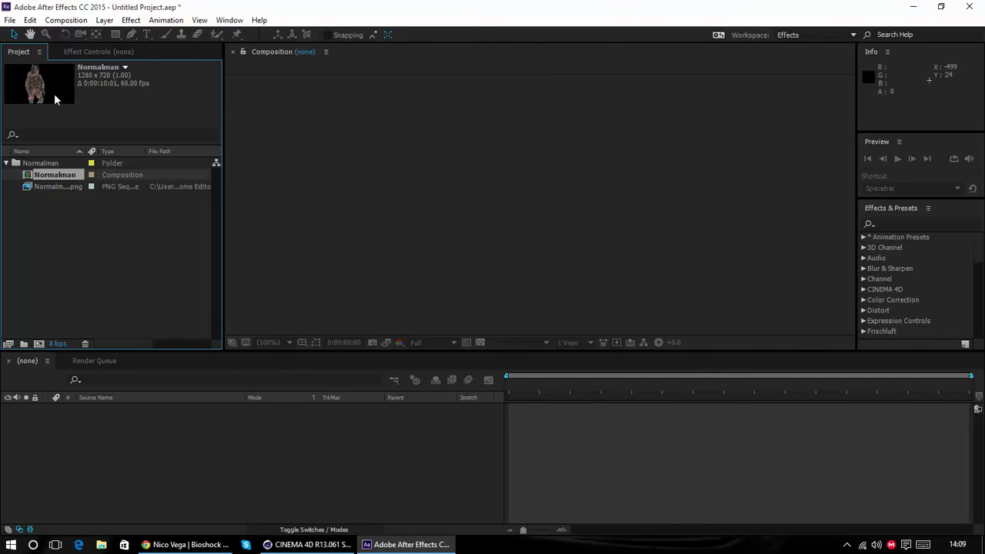
{"action": "left_click", "coordinate": [62, 188]}
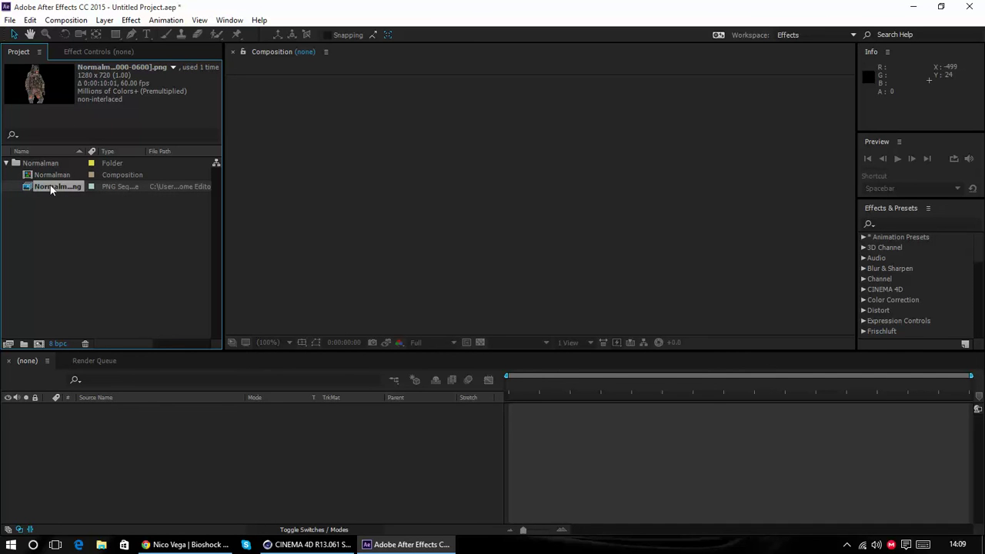
{"action": "left_click", "coordinate": [54, 176]}
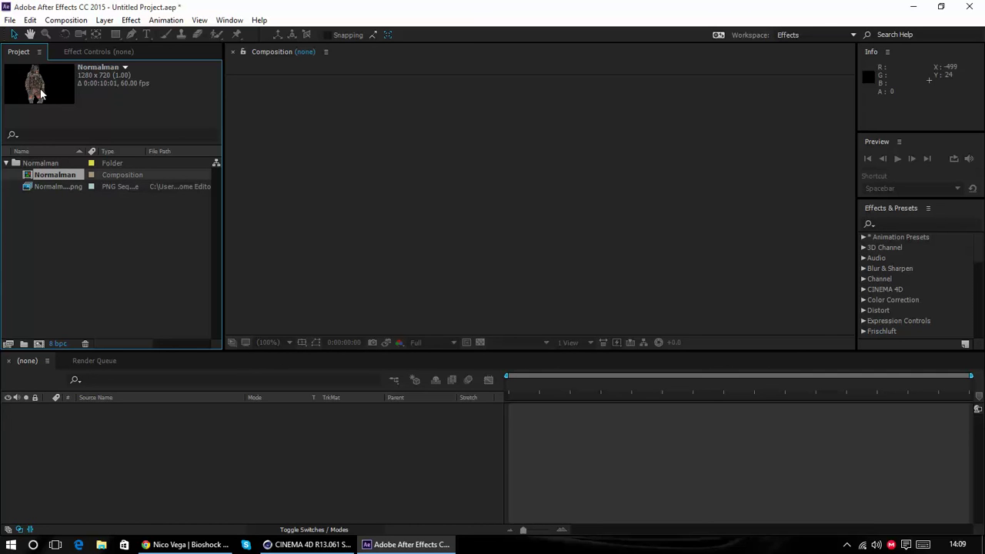
{"action": "key", "text": "Return"}
{"action": "left_click", "coordinate": [54, 185]}
Step: Create a new composition in the timeline from the imported Normalman composition and check its first frames
{"action": "left_click", "coordinate": [61, 174]}
{"action": "left_click_drag", "start_coordinate": [54, 178], "coordinate": [210, 414]}
{"action": "left_click_drag", "start_coordinate": [542, 388], "coordinate": [506, 383]}
Step: Place a new dark gray solid behind the Normalman layer and delete it again
{"action": "right_click", "coordinate": [84, 485]}
{"action": "mouse_move", "coordinate": [146, 364]}
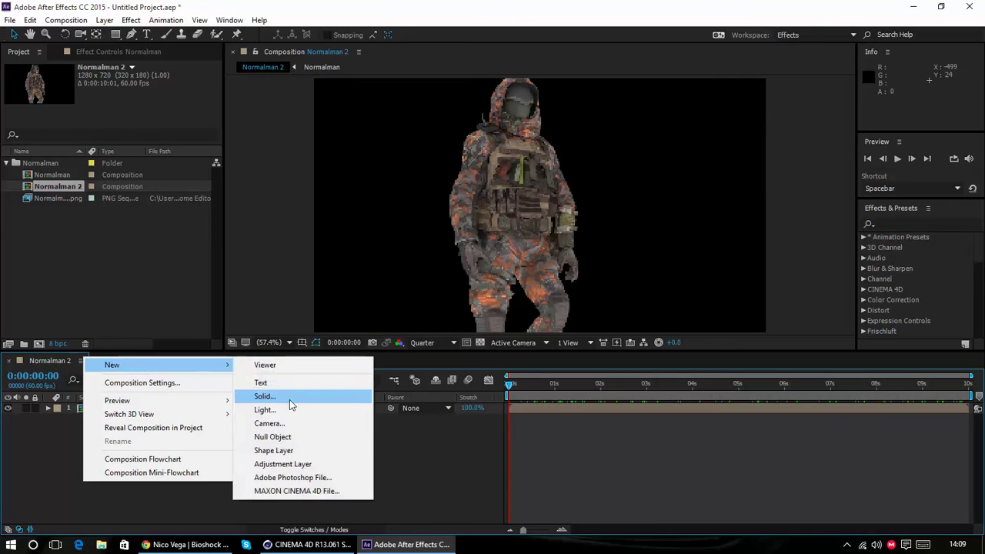
{"action": "left_click", "coordinate": [263, 397]}
{"action": "left_click_drag", "start_coordinate": [131, 410], "coordinate": [156, 438]}
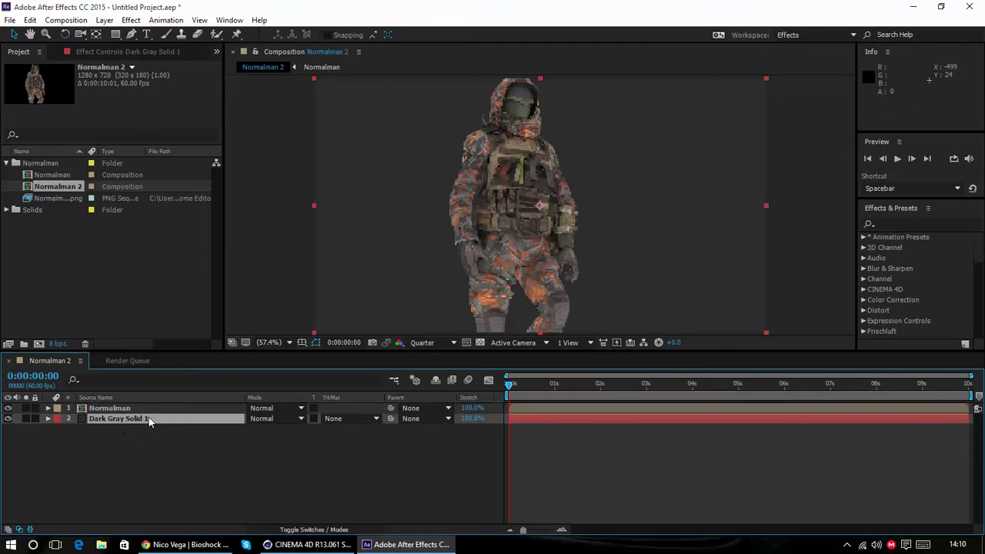
{"action": "key", "text": "Delete"}
{"action": "left_click", "coordinate": [146, 409]}
{"action": "left_click", "coordinate": [229, 431]}
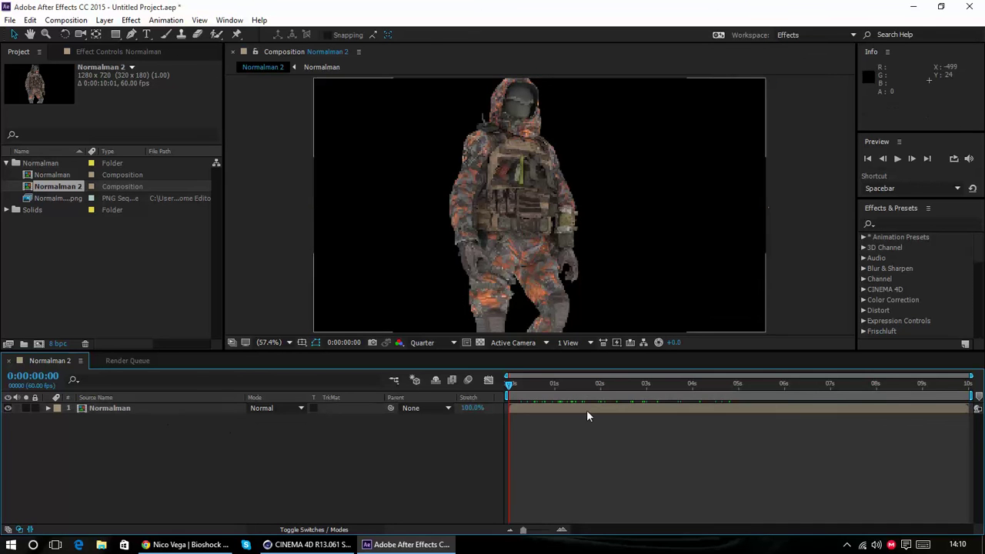
Step: Check the start of the Normalman 2 timeline and open the nested Normalman composition in its own timeline
{"action": "left_click_drag", "start_coordinate": [603, 384], "coordinate": [508, 389]}
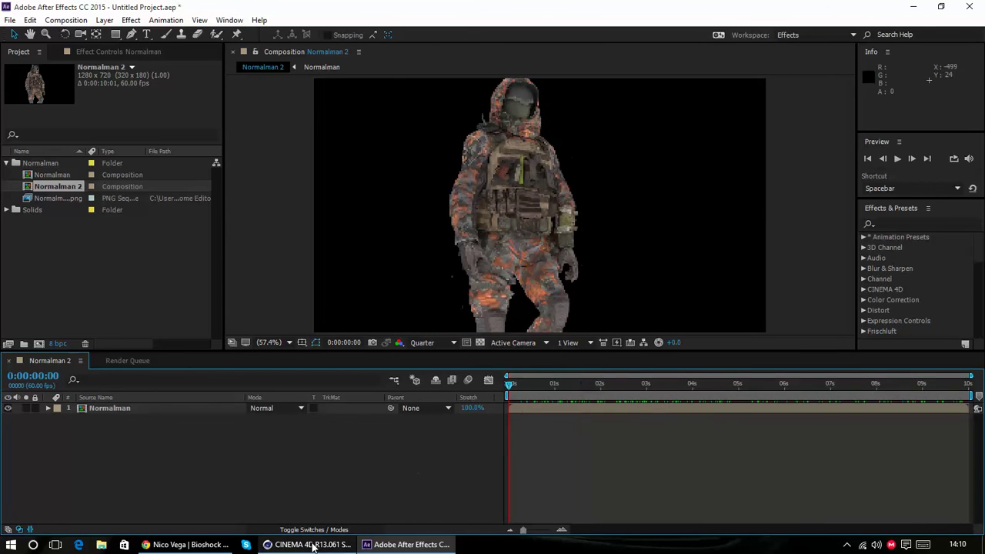
{"action": "left_click", "coordinate": [126, 410]}
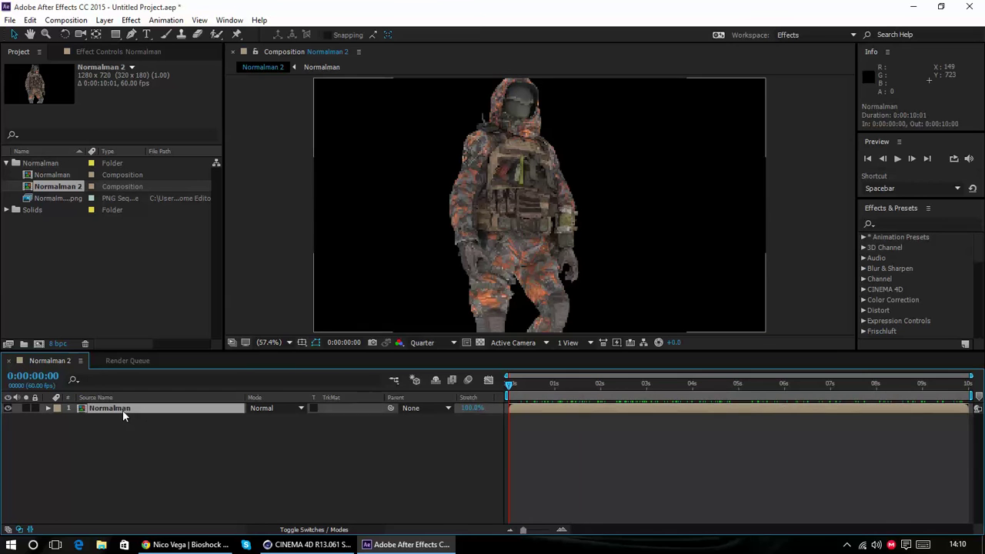
{"action": "left_click", "coordinate": [555, 428]}
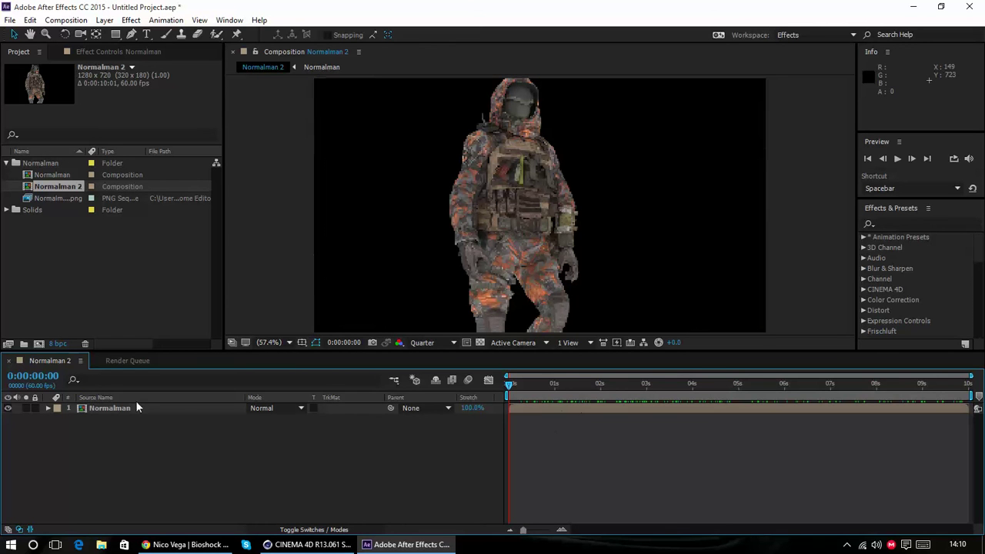
{"action": "double_click", "coordinate": [92, 409]}
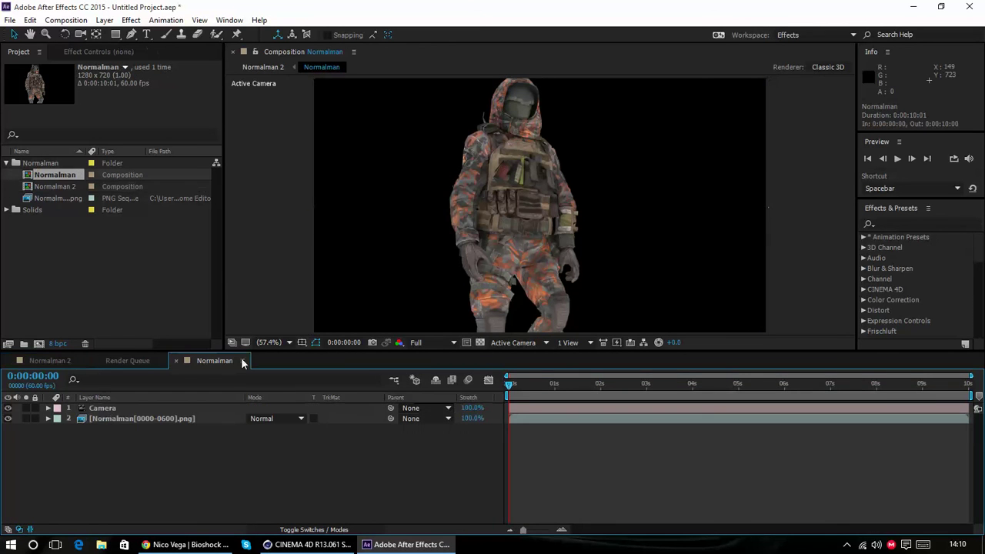
{"action": "left_click", "coordinate": [49, 361]}
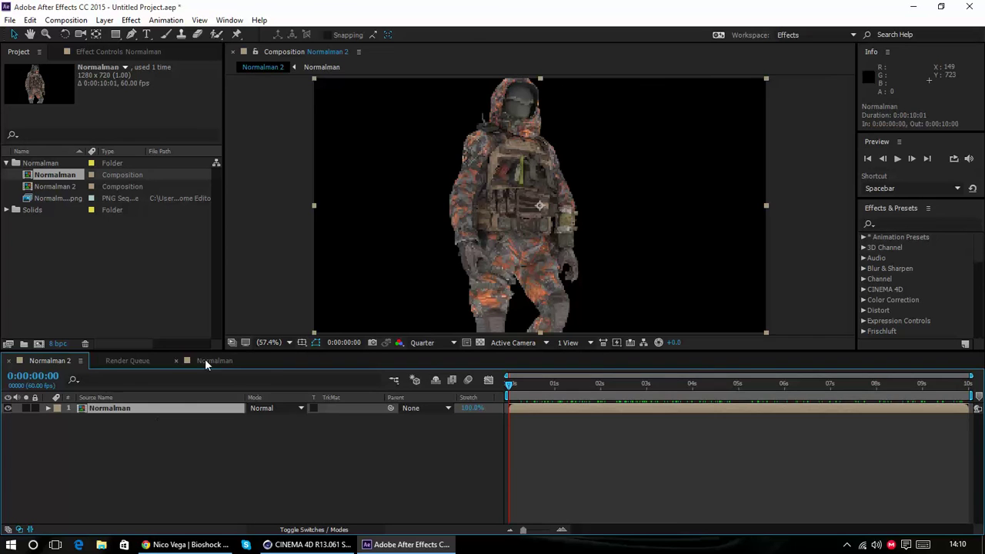
{"action": "left_click", "coordinate": [209, 360]}
Step: Examine the camera and PNG sequence layers over the first second of the Normalman composition
{"action": "left_click", "coordinate": [143, 418]}
{"action": "left_click", "coordinate": [145, 410]}
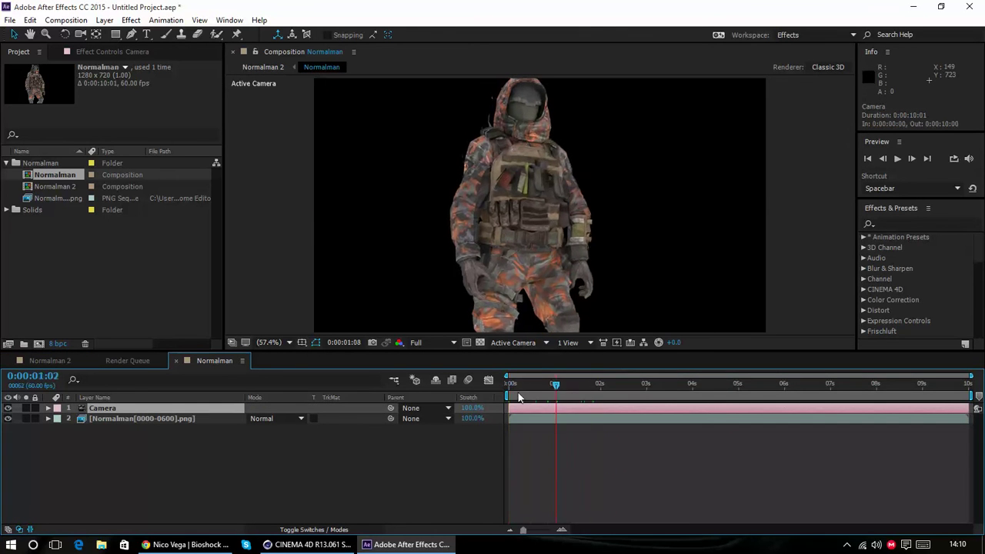
{"action": "left_click", "coordinate": [169, 416]}
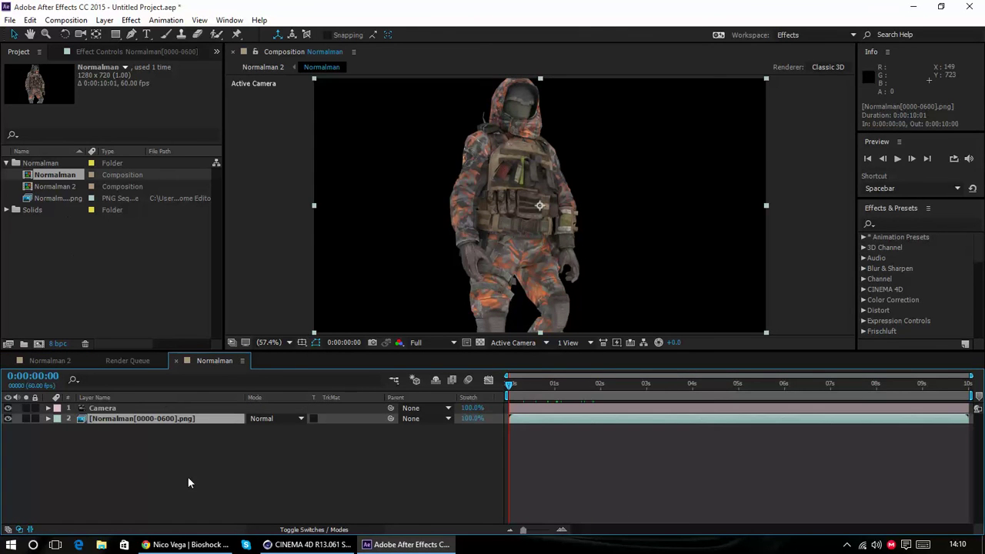
{"action": "right_click", "coordinate": [209, 502]}
{"action": "left_click", "coordinate": [419, 381]}
{"action": "mouse_move", "coordinate": [557, 388]}
{"action": "left_mouse_down"}
{"action": "mouse_move", "coordinate": [649, 391]}
{"action": "mouse_move", "coordinate": [553, 385]}
{"action": "left_mouse_up"}
Step: Reveal the camera layer's keyframed properties, preview the camera movement, and collapse the properties
{"action": "left_click", "coordinate": [529, 407]}
{"action": "key", "text": "u"}
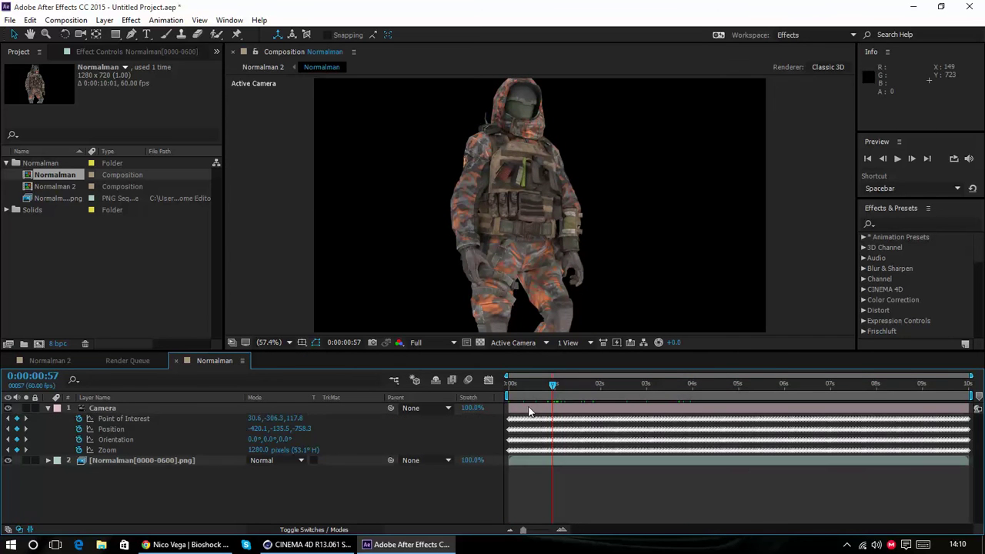
{"action": "left_click_drag", "start_coordinate": [531, 389], "coordinate": [603, 386]}
{"action": "key", "text": "space"}
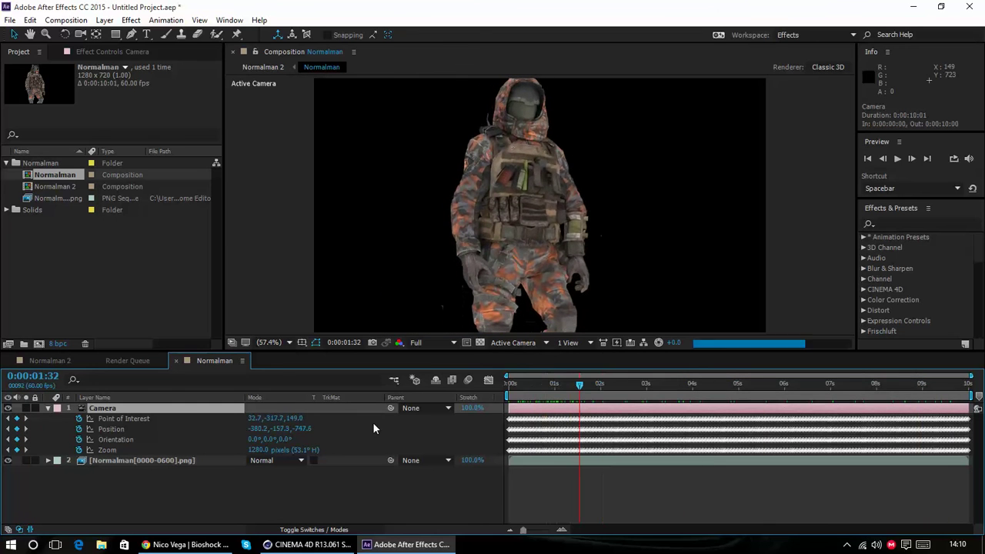
{"action": "key", "text": "u"}
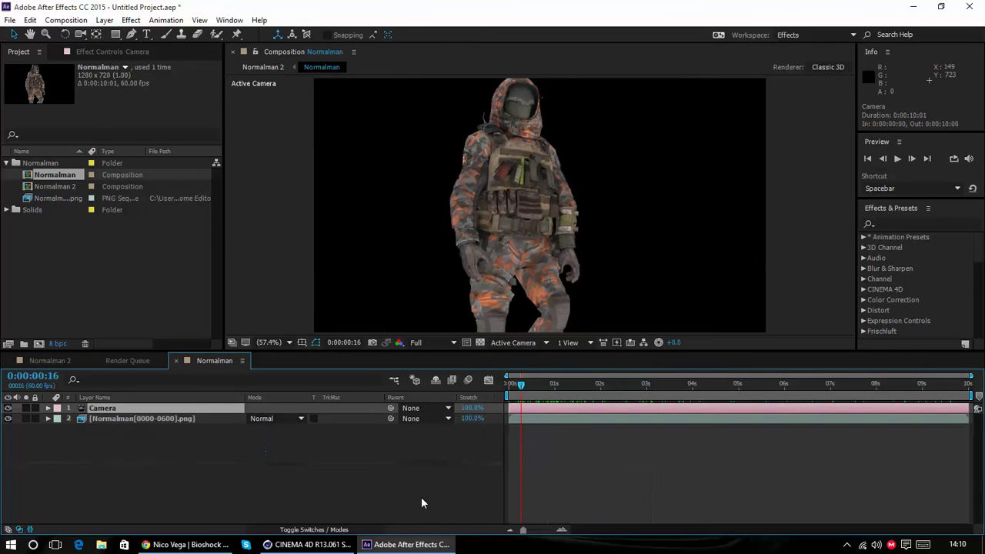
{"action": "key", "text": "space"}
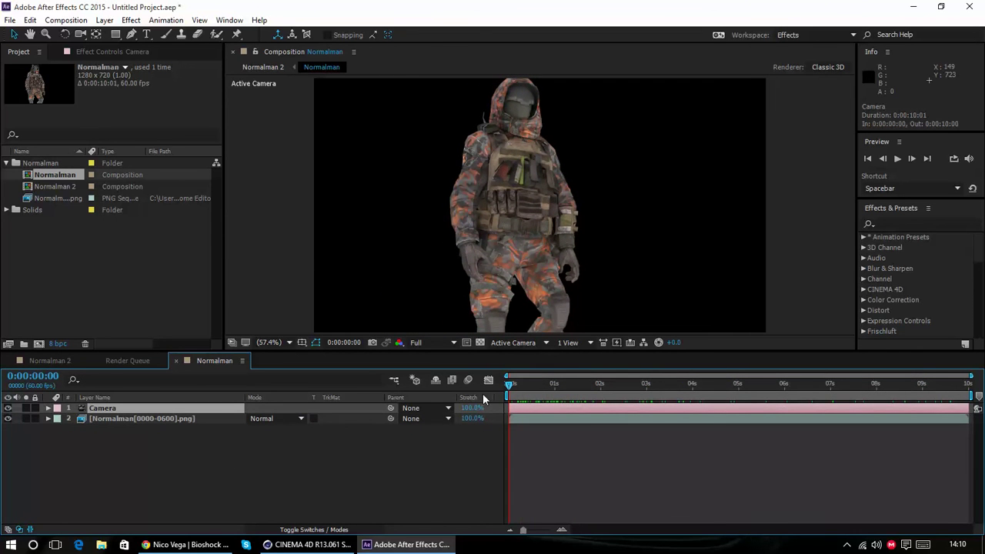
{"action": "right_click", "coordinate": [317, 508]}
{"action": "key", "text": "Escape"}
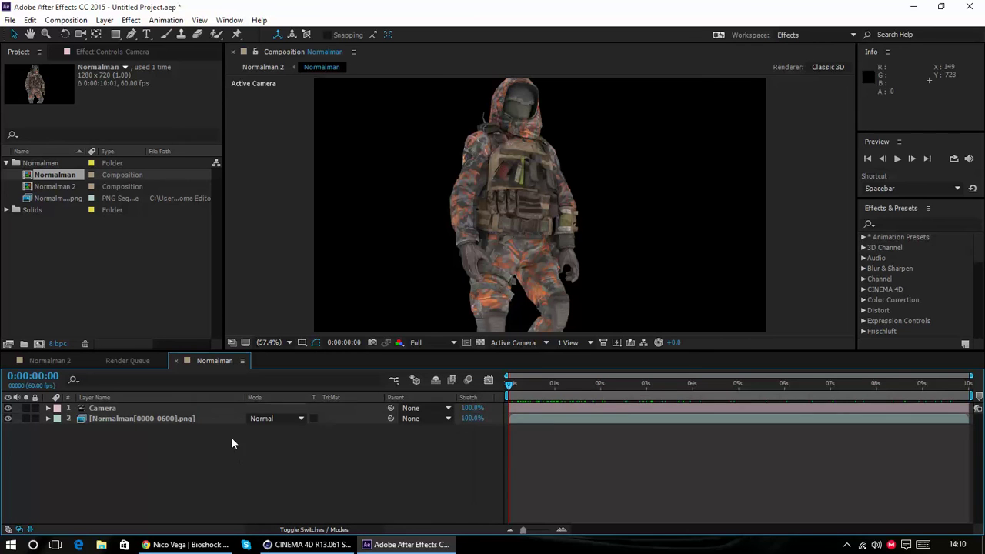
Step: Add the text "sxeix" beside the soldier's waist and deselect the text layer
{"action": "left_click", "coordinate": [147, 34]}
{"action": "left_click", "coordinate": [489, 219]}
{"action": "type", "text": "s"}
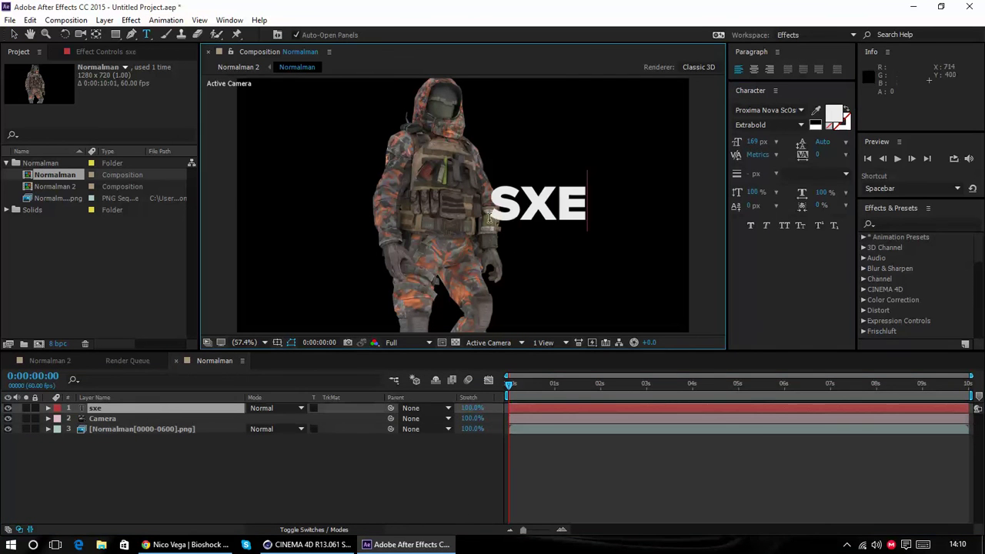
{"action": "key", "text": "BackSpace"}
{"action": "type", "text": "ix"}
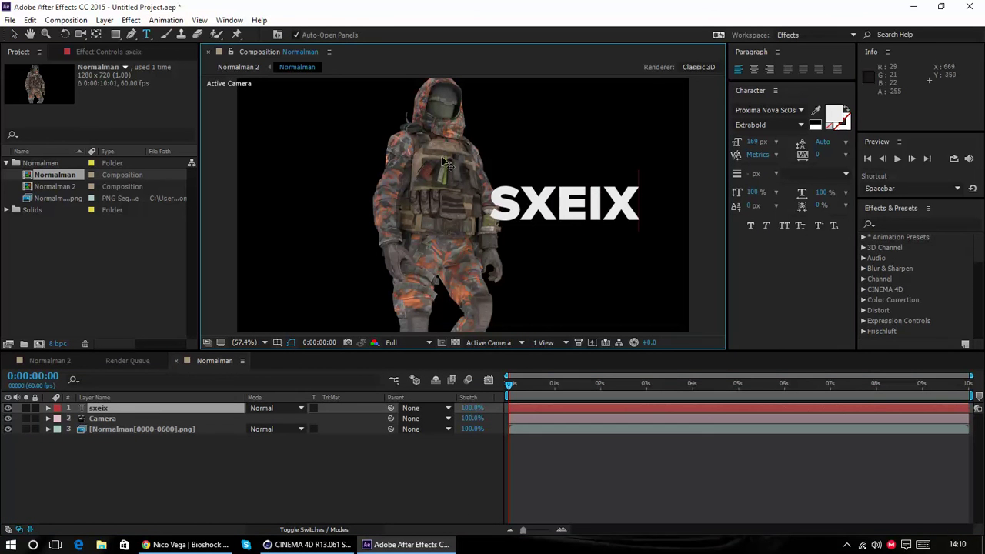
{"action": "left_click", "coordinate": [15, 40]}
{"action": "left_click", "coordinate": [139, 322]}
{"action": "left_click", "coordinate": [238, 495]}
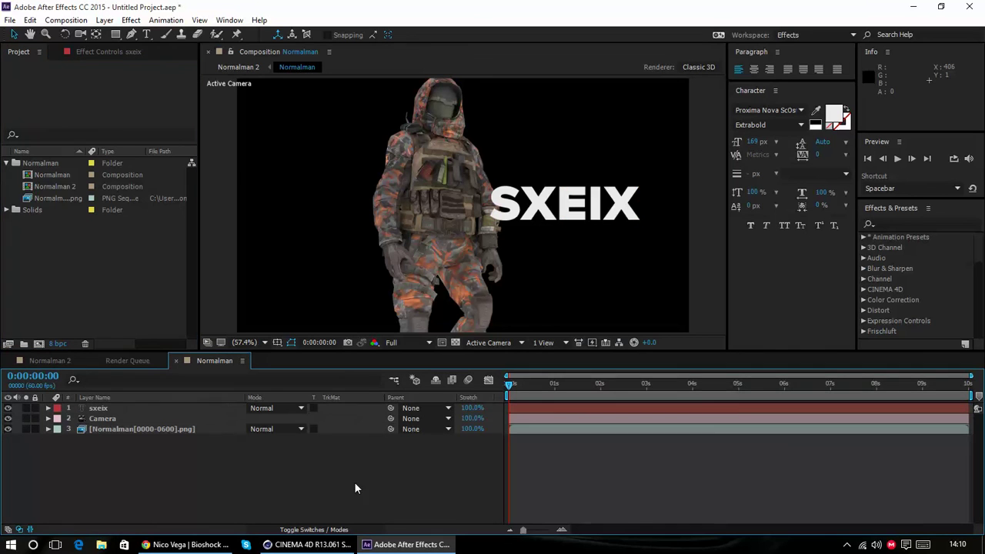
Step: Display the layer switches, make the sxeix text layer 3D, and look for the text along the timeline
{"action": "left_click_drag", "start_coordinate": [556, 384], "coordinate": [508, 384]}
{"action": "left_click", "coordinate": [368, 529]}
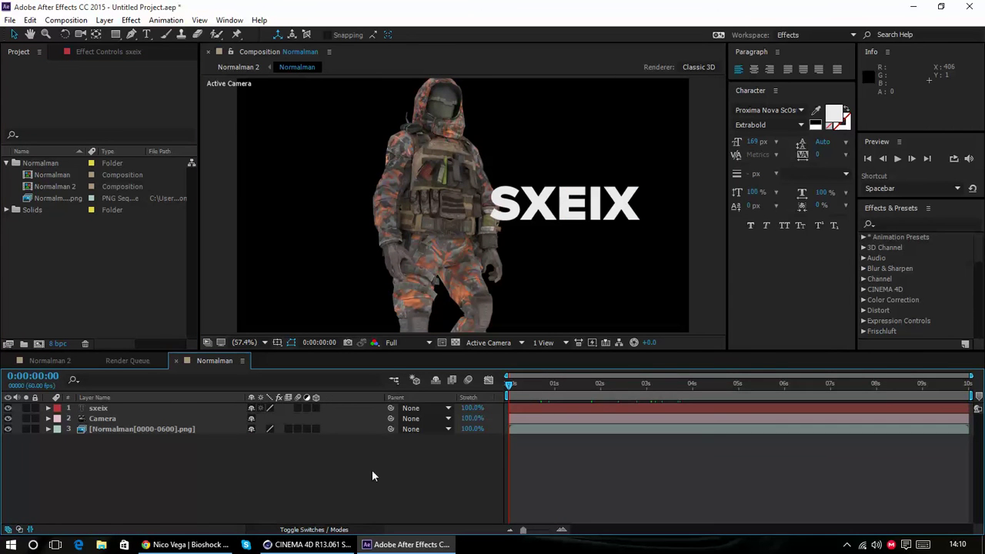
{"action": "left_click", "coordinate": [316, 407]}
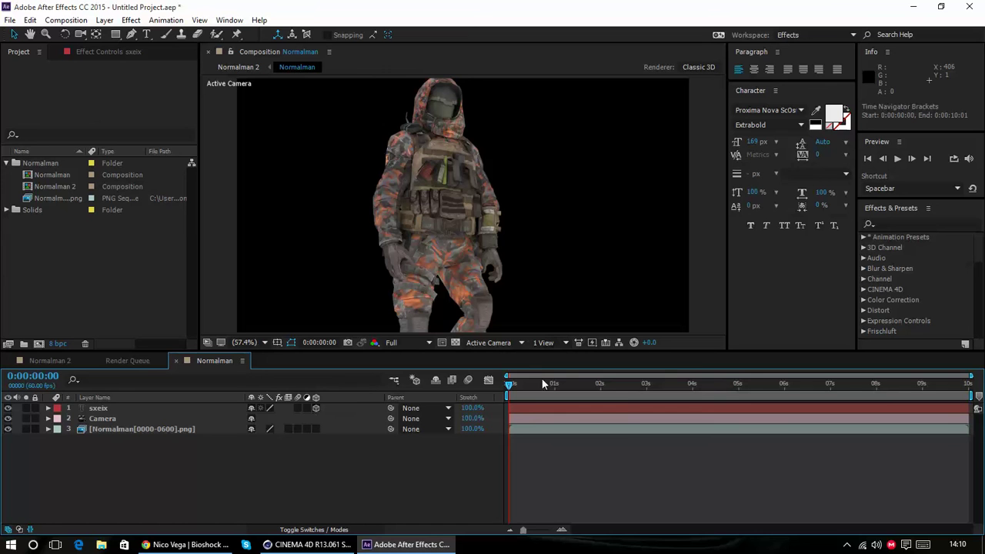
{"action": "left_click_drag", "start_coordinate": [631, 385], "coordinate": [766, 389]}
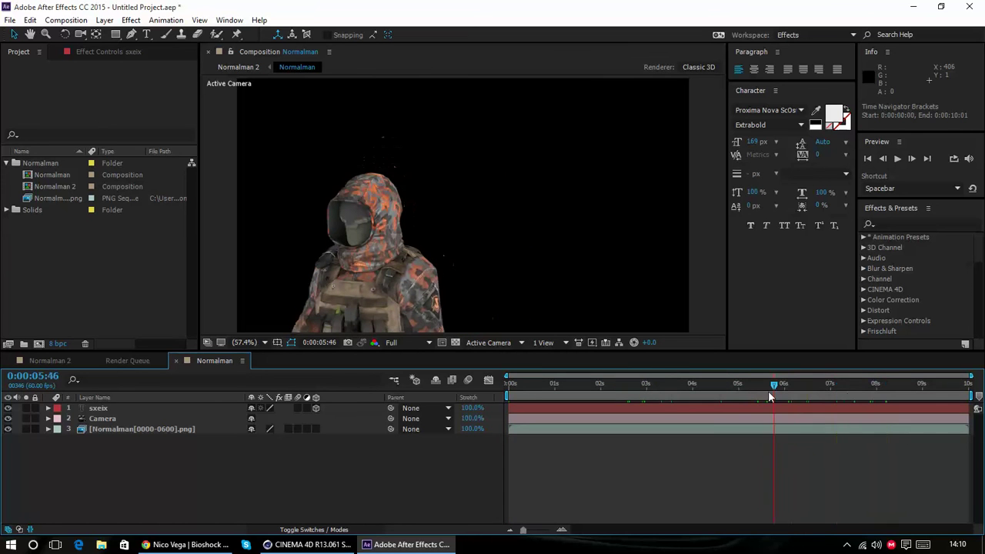
Step: Set the sxeix text layer's scale to 1000%
{"action": "left_click", "coordinate": [155, 409]}
{"action": "key", "text": "s"}
{"action": "left_click", "coordinate": [309, 419]}
{"action": "type", "text": "1000"}
{"action": "key", "text": "Return"}
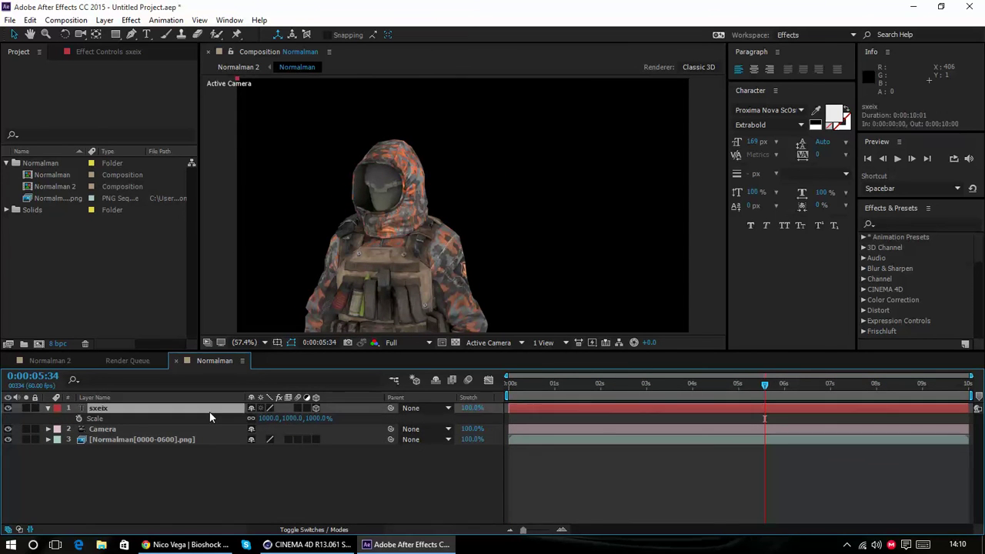
Step: Set the sxeix text layer's position to 0, 0, 0 and check it over the first seconds of the timeline
{"action": "key", "text": "p"}
{"action": "left_click", "coordinate": [254, 419]}
{"action": "type", "text": "0"}
{"action": "key", "text": "Return"}
{"action": "key", "text": "space"}
{"action": "left_click", "coordinate": [594, 384]}
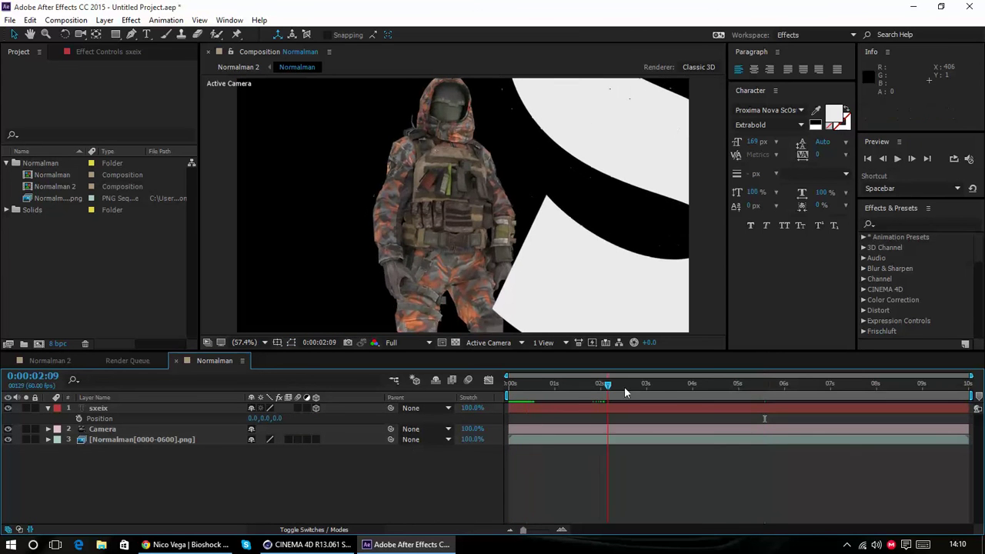
{"action": "left_click", "coordinate": [528, 393]}
{"action": "left_click_drag", "start_coordinate": [528, 393], "coordinate": [508, 389]}
Step: Set the sxeix text layer's scale to 250%
{"action": "left_click", "coordinate": [183, 408]}
{"action": "key", "text": "s"}
{"action": "left_click_drag", "start_coordinate": [268, 418], "coordinate": [354, 419]}
{"action": "left_click", "coordinate": [268, 418]}
{"action": "type", "text": "250"}
{"action": "key", "text": "Return"}
{"action": "left_click", "coordinate": [229, 409]}
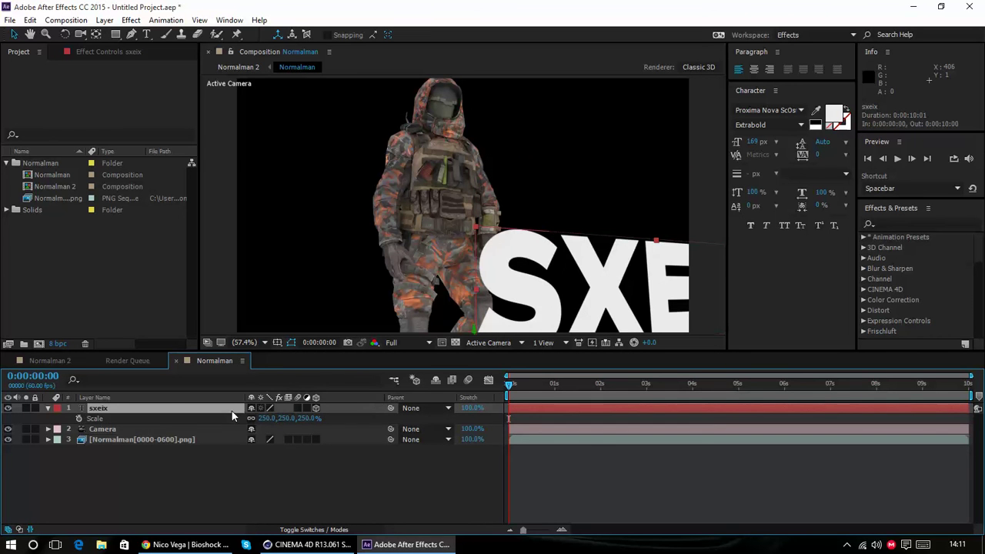
Step: Move the sxeix text up beside the soldier's chest, to a position of about 67, -211, 0
{"action": "key", "text": "p"}
{"action": "left_click_drag", "start_coordinate": [253, 419], "coordinate": [306, 420]}
{"action": "left_click_drag", "start_coordinate": [508, 383], "coordinate": [150, 452]}
Step: Switch to Cinema 4D to review the compositing project file options in the render settings, and return to After Effects
{"action": "left_click", "coordinate": [105, 431]}
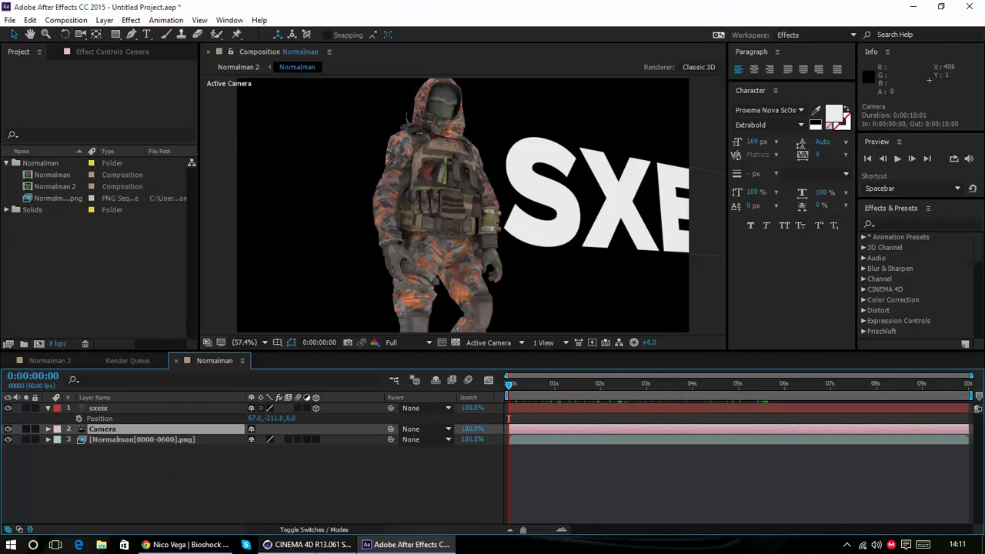
{"action": "left_click", "coordinate": [306, 544]}
{"action": "left_click", "coordinate": [321, 40]}
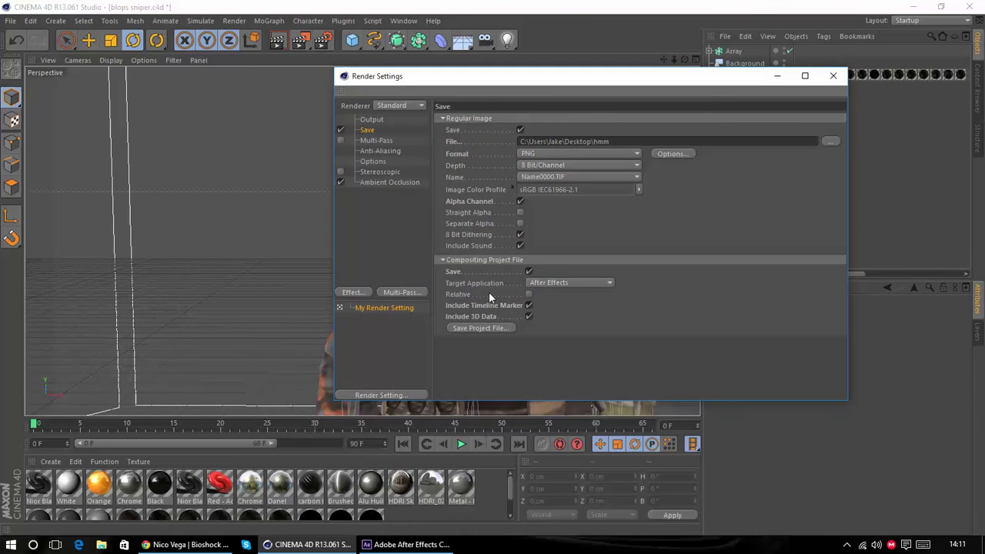
{"action": "left_click", "coordinate": [408, 545]}
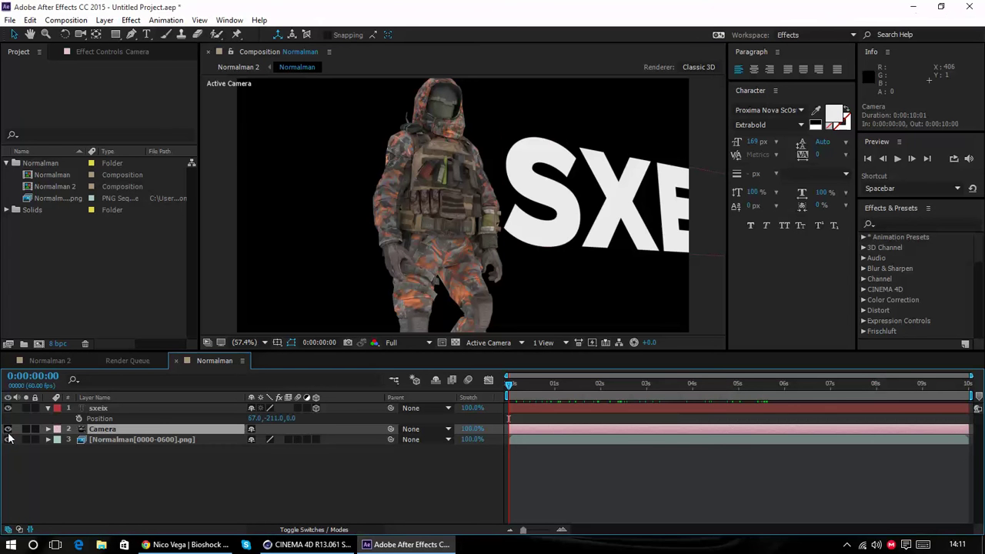
Step: Hide the camera layer, play through the timeline without it, and show the layer again
{"action": "left_click", "coordinate": [8, 429]}
{"action": "left_click", "coordinate": [130, 440]}
{"action": "left_click", "coordinate": [759, 383]}
{"action": "left_click_drag", "start_coordinate": [800, 384], "coordinate": [508, 383]}
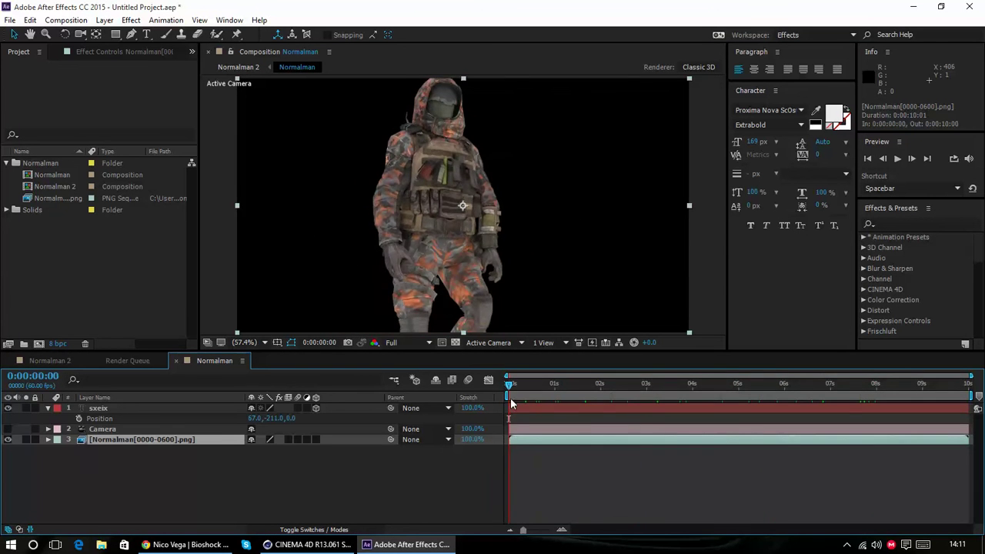
{"action": "left_click", "coordinate": [7, 428]}
Step: Examine how the text follows the camera between the start and about 2 seconds
{"action": "left_click_drag", "start_coordinate": [537, 396], "coordinate": [602, 408]}
{"action": "left_click", "coordinate": [152, 409]}
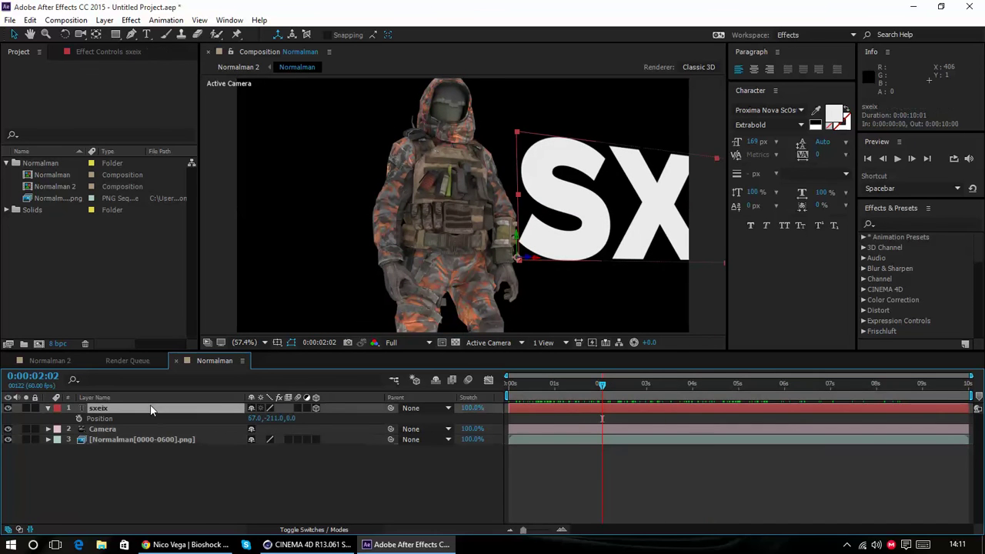
{"action": "left_click", "coordinate": [300, 277]}
{"action": "left_click", "coordinate": [150, 453]}
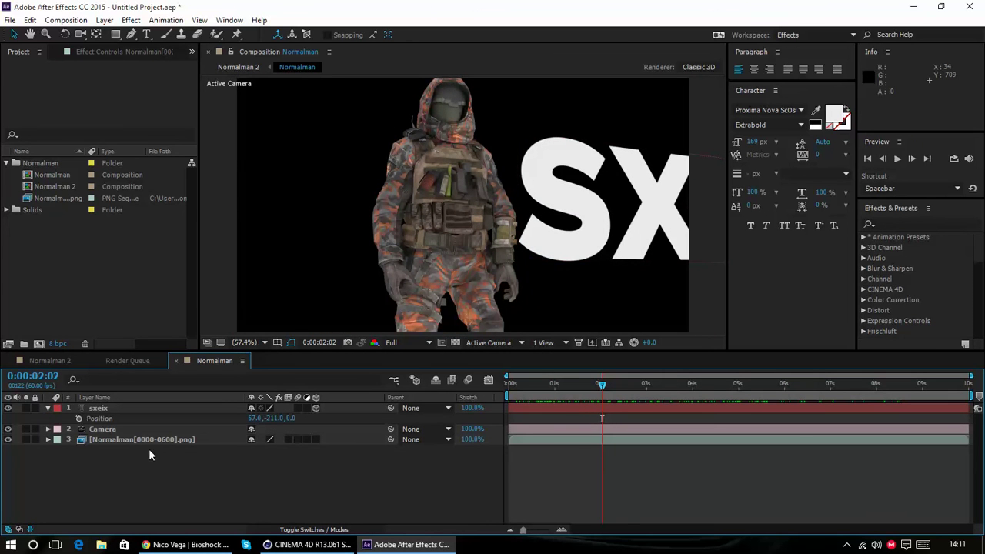
{"action": "left_click_drag", "start_coordinate": [604, 392], "coordinate": [163, 384]}
Step: Reduce the sxeix text layer's scale to about 88%
{"action": "left_click", "coordinate": [133, 409]}
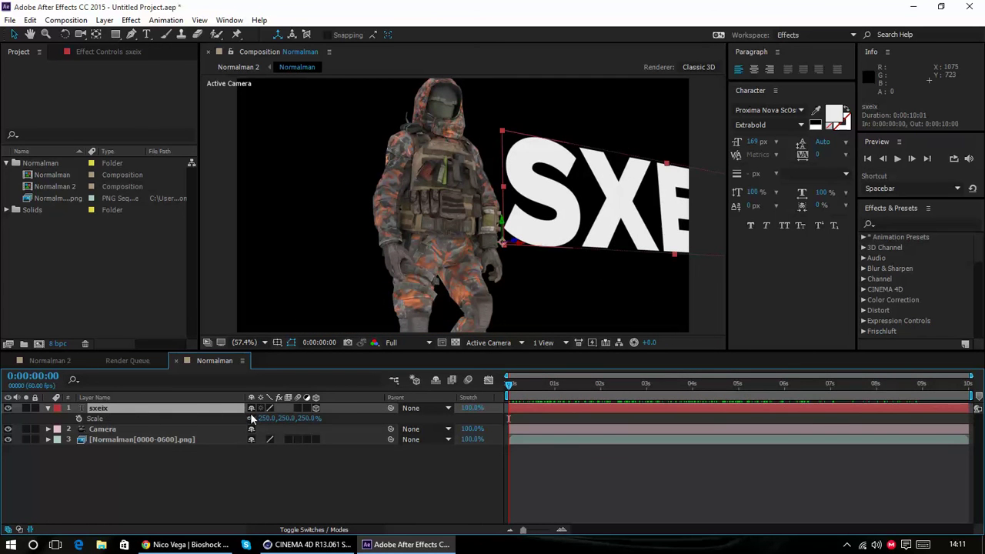
{"action": "key", "text": "s"}
{"action": "left_click_drag", "start_coordinate": [266, 417], "coordinate": [170, 425]}
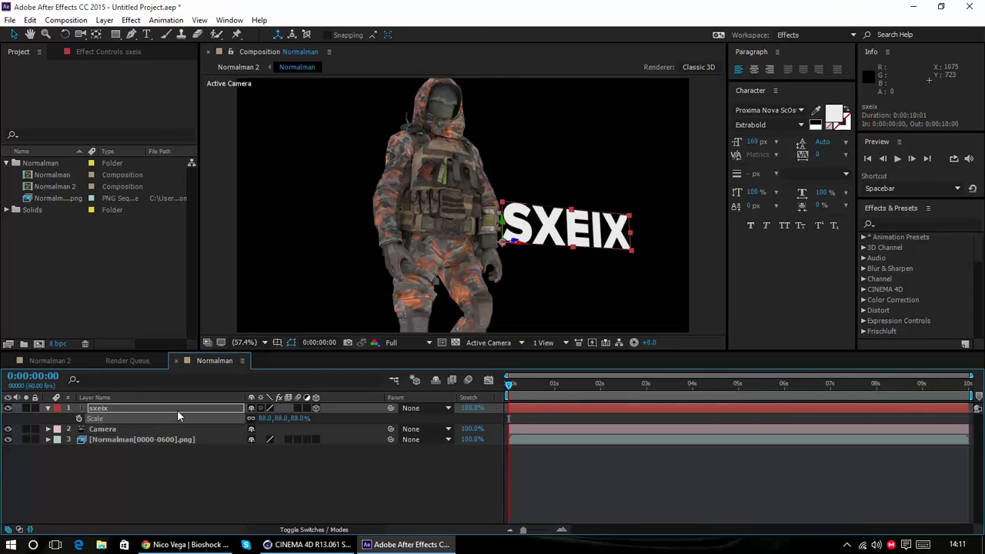
Step: Move the sxeix text beside the soldier's head, to a position of about 59, -446, 0, checking it along the timeline
{"action": "left_click", "coordinate": [179, 412]}
{"action": "key", "text": "p"}
{"action": "mouse_move", "coordinate": [265, 418]}
{"action": "left_mouse_down"}
{"action": "mouse_move", "coordinate": [215, 424]}
{"action": "mouse_move", "coordinate": [257, 422]}
{"action": "left_mouse_up"}
{"action": "left_click_drag", "start_coordinate": [599, 388], "coordinate": [749, 395]}
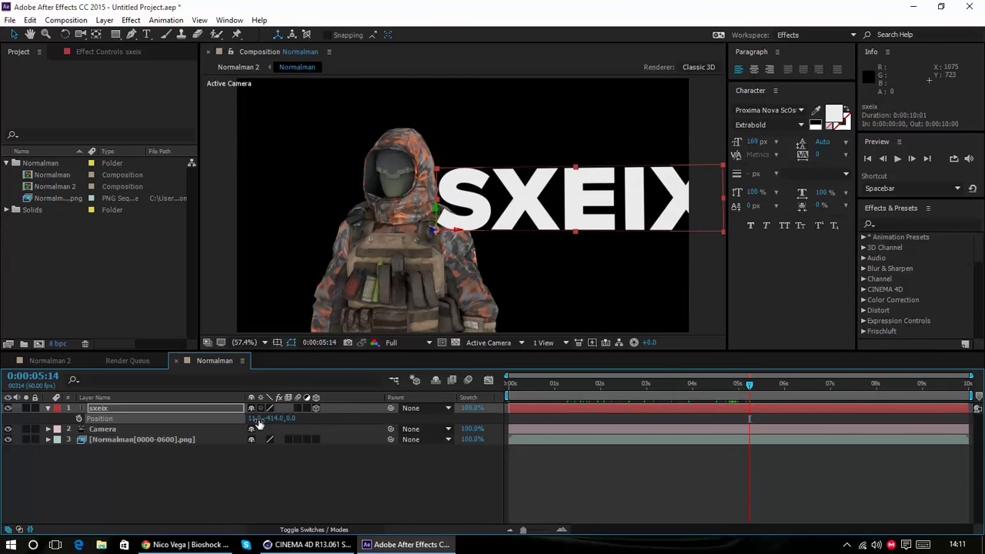
{"action": "mouse_move", "coordinate": [257, 419]}
{"action": "left_mouse_down"}
{"action": "mouse_move", "coordinate": [285, 416]}
{"action": "mouse_move", "coordinate": [267, 422]}
{"action": "left_mouse_up"}
{"action": "left_click_drag", "start_coordinate": [720, 396], "coordinate": [440, 406]}
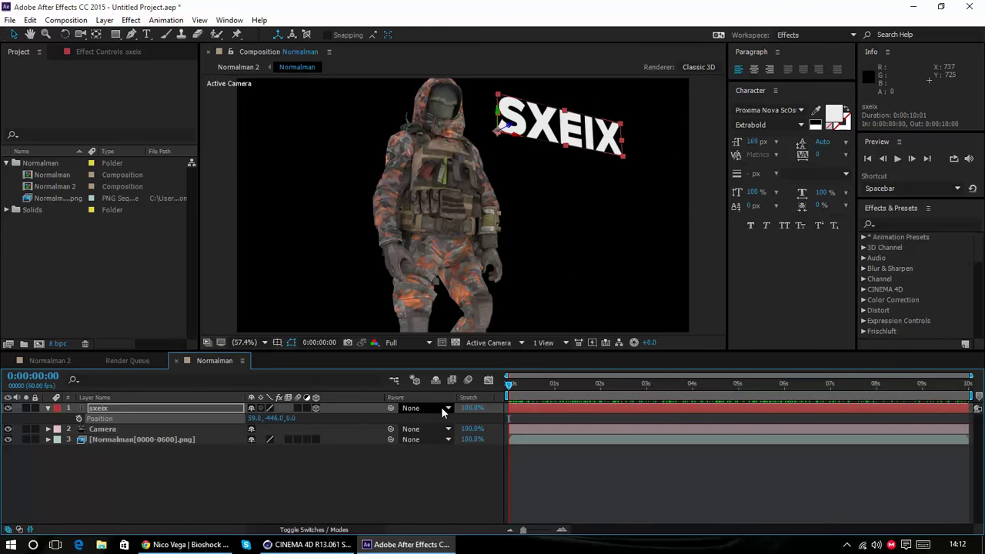